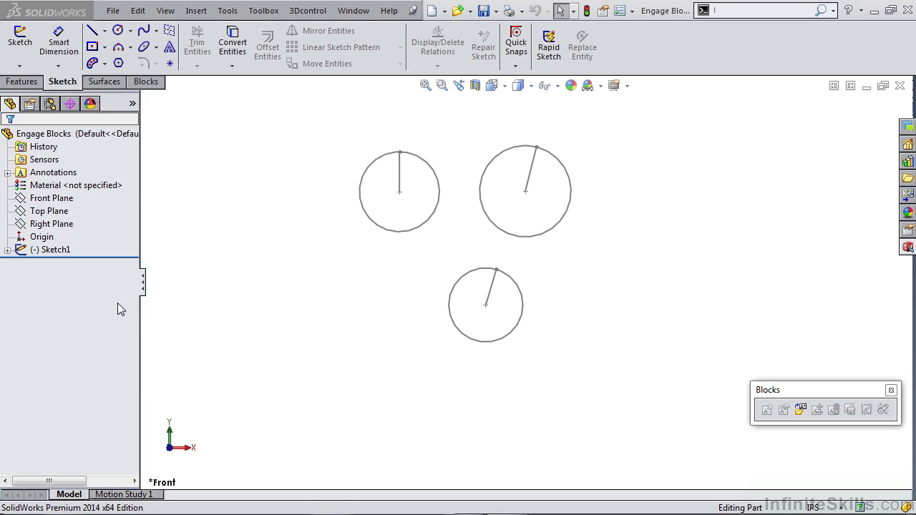
Step: Open Sketch1 of the Engage Blocks part for editing from the design tree
click(27, 249)
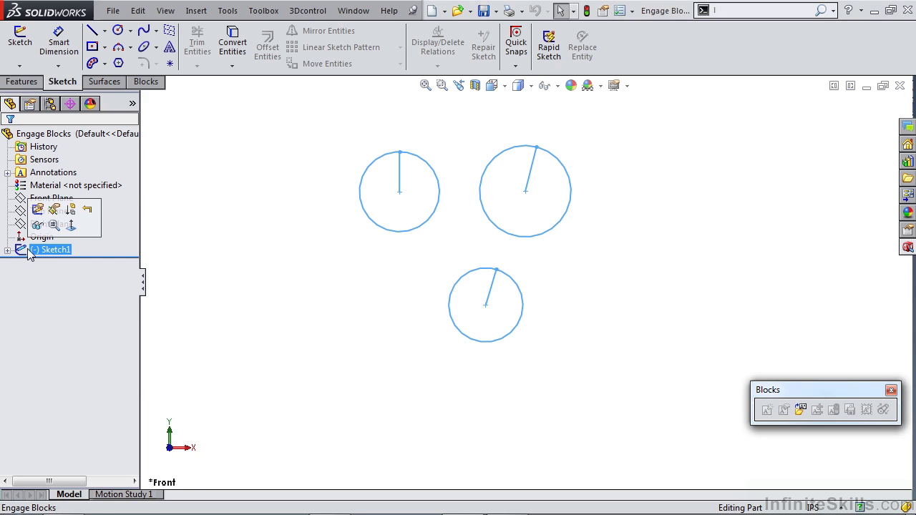
click(41, 215)
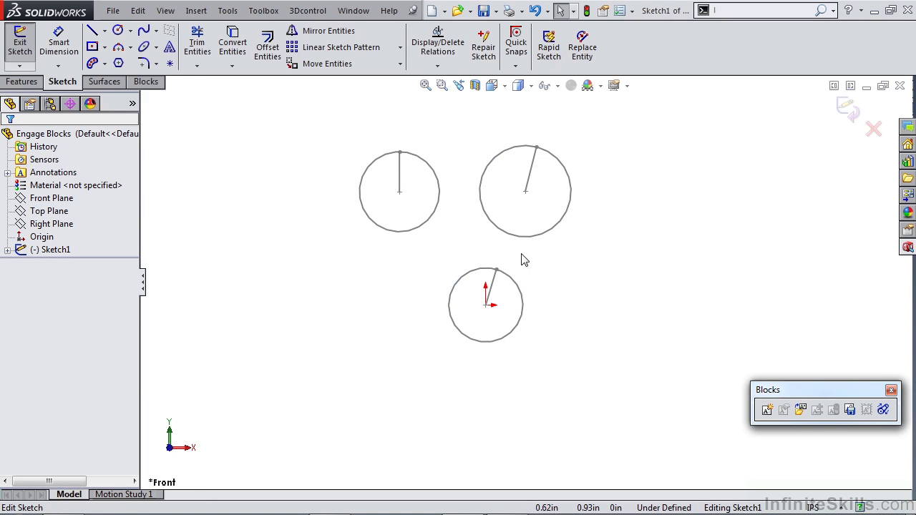
Step: Nudge the bottom circle's radius line, then expand Sketch1 to list Block1-1, Block2-1 and Block3-1
scroll(526, 262, down, 2)
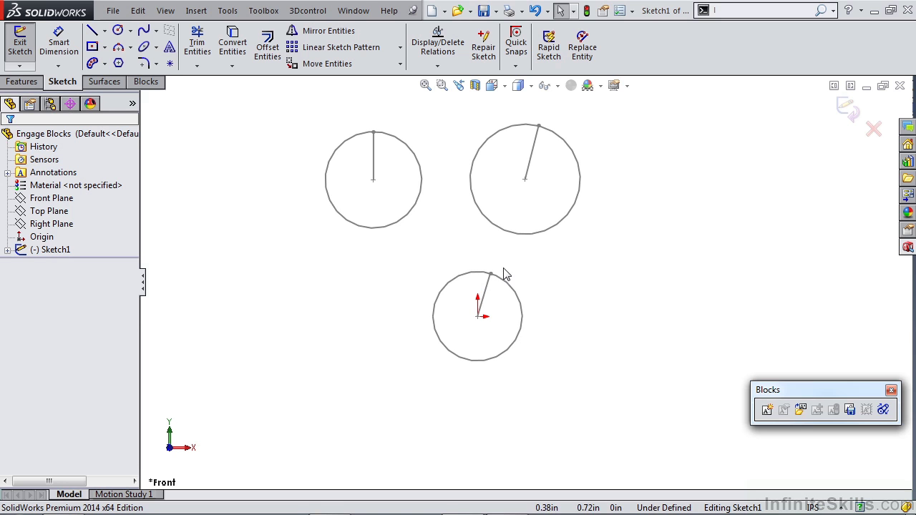
drag(492, 278, 526, 306)
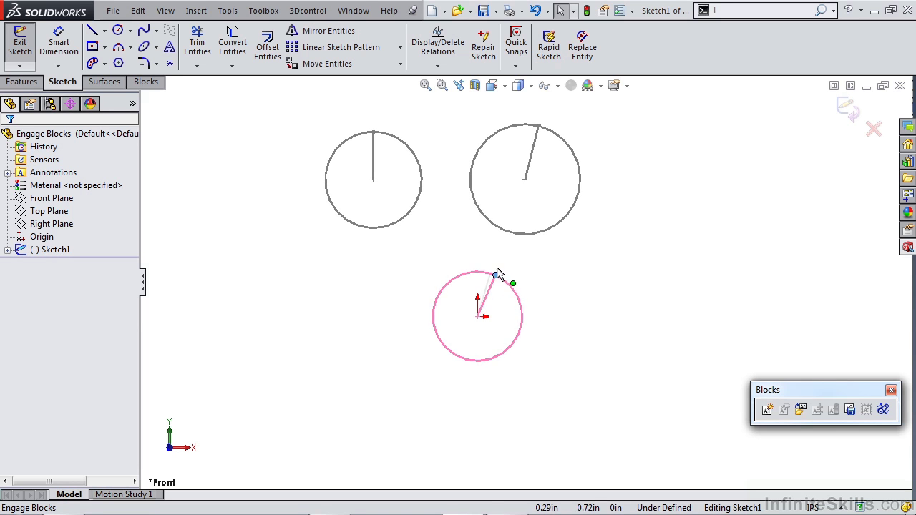
mouse_move(489, 263)
mouse_down()
mouse_move(503, 276)
mouse_move(489, 263)
mouse_up()
scroll(530, 278, up, 2)
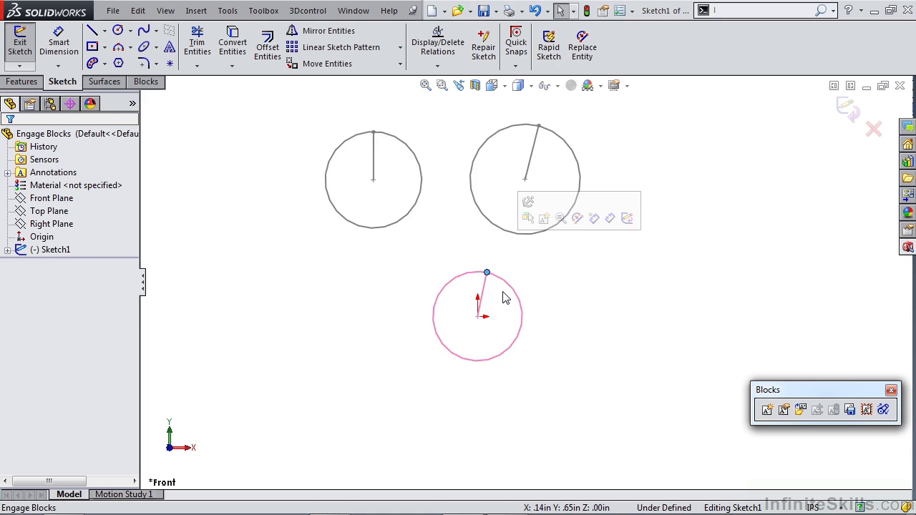
scroll(536, 274, down, 2)
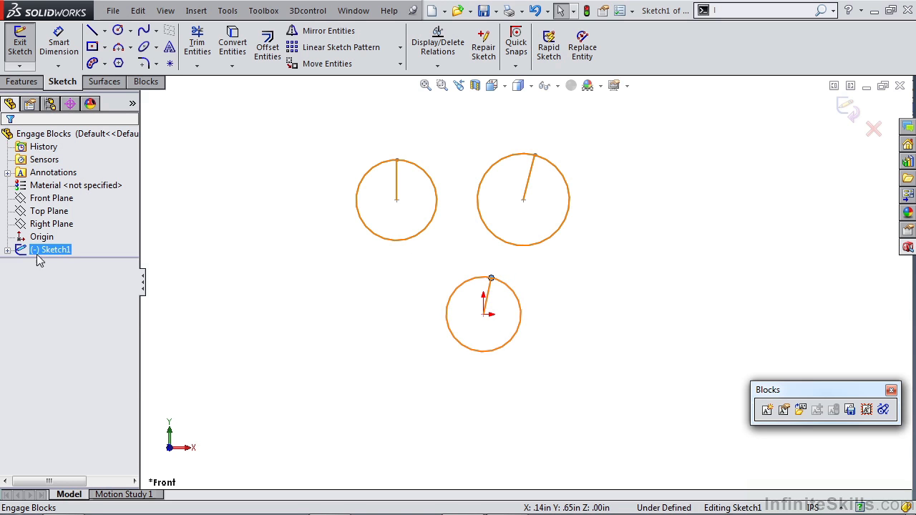
click(7, 249)
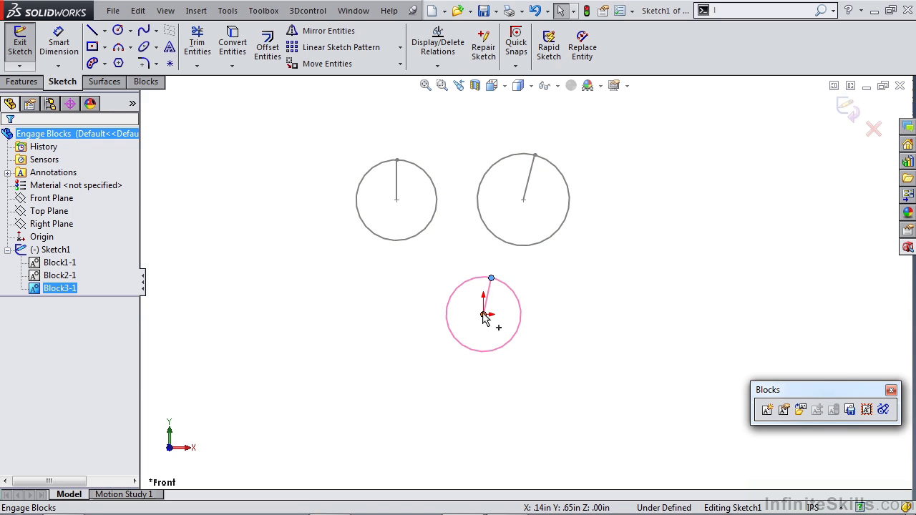
Step: Rotate the Block2-1 and Block3-1 radius lines and shift Block1-1 leftward
drag(490, 284, 509, 290)
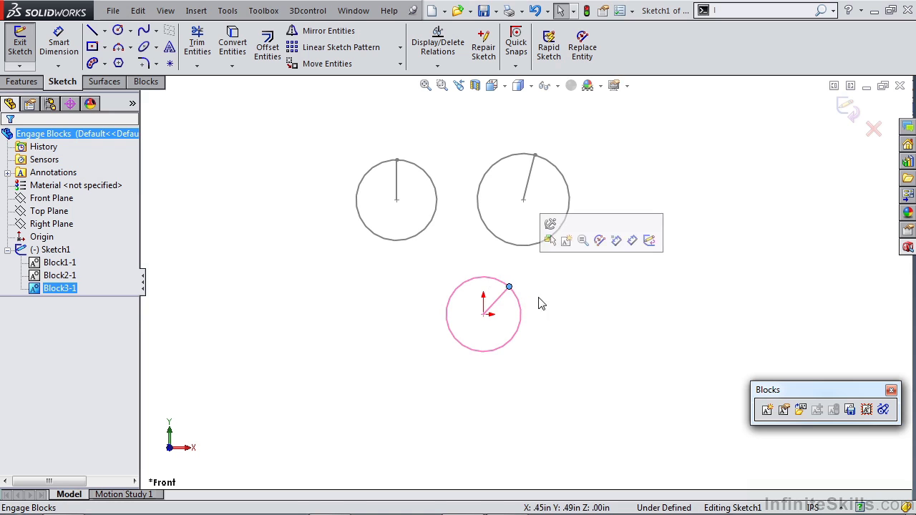
drag(524, 200, 565, 179)
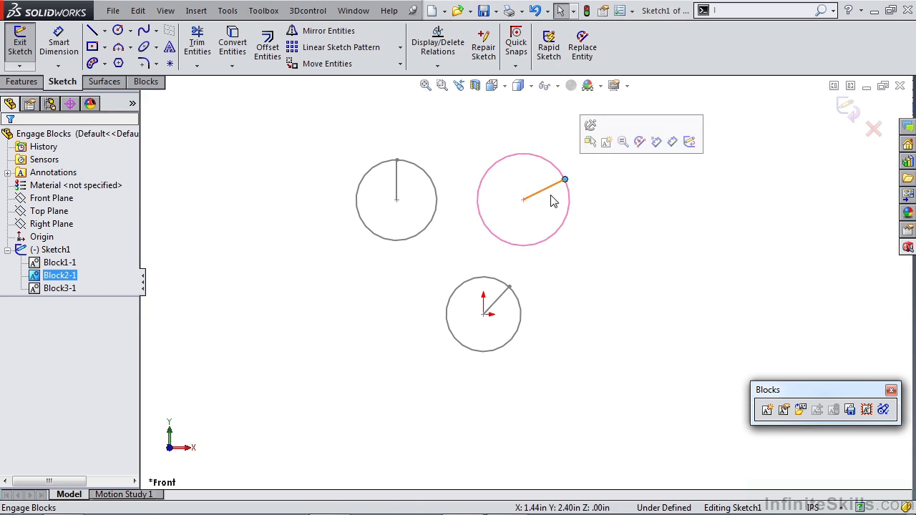
mouse_move(509, 287)
mouse_down()
mouse_move(521, 309)
mouse_move(507, 290)
mouse_up()
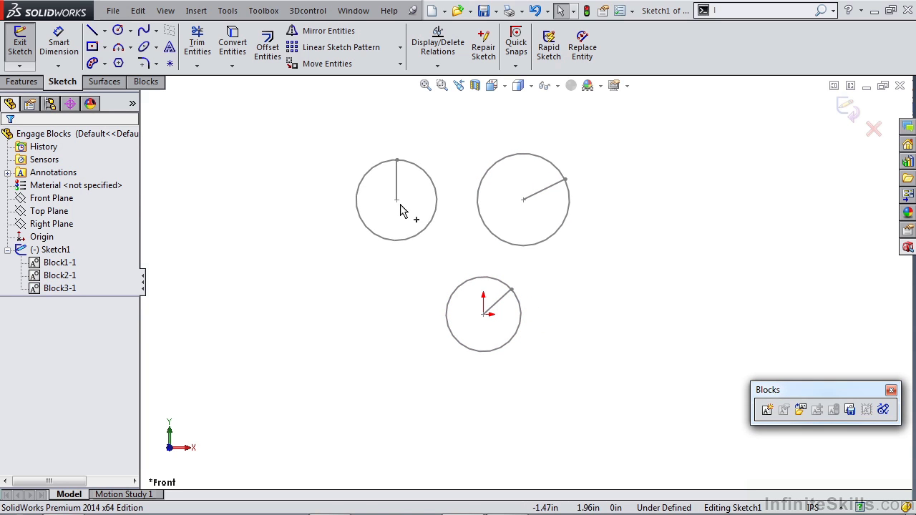
drag(395, 211, 415, 213)
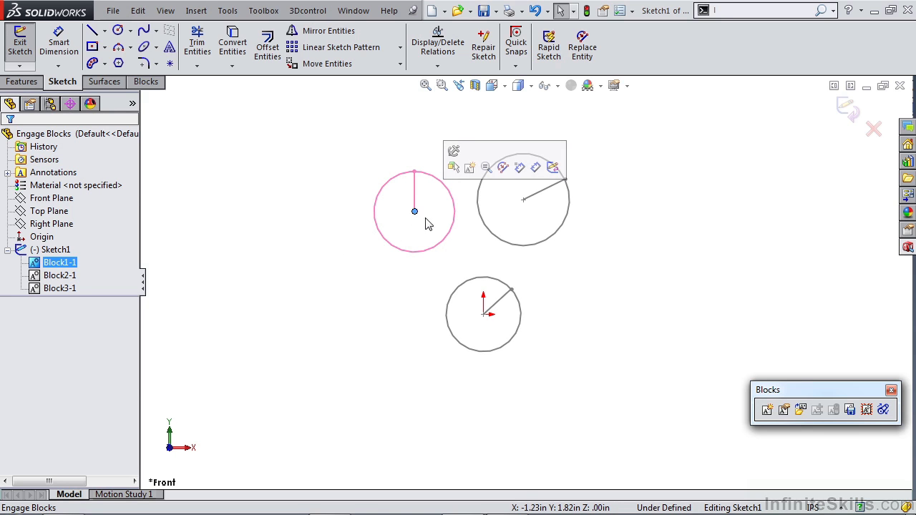
key(Escape)
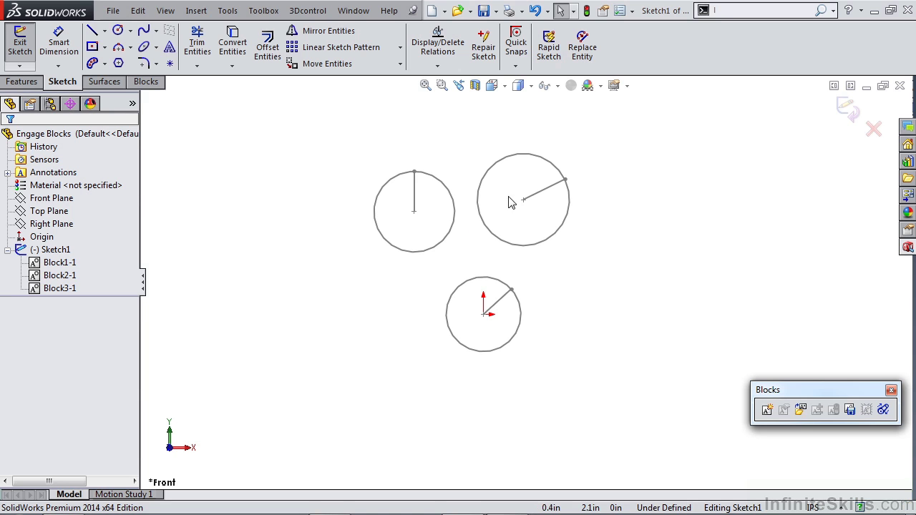
mouse_move(564, 187)
mouse_down()
mouse_move(558, 169)
mouse_move(567, 186)
mouse_up()
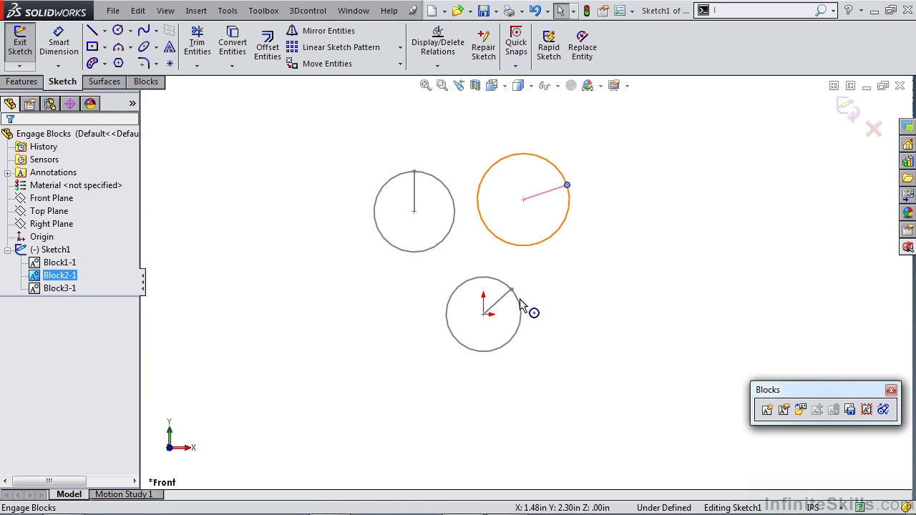
mouse_move(511, 291)
mouse_down()
mouse_move(508, 350)
mouse_move(513, 300)
mouse_up()
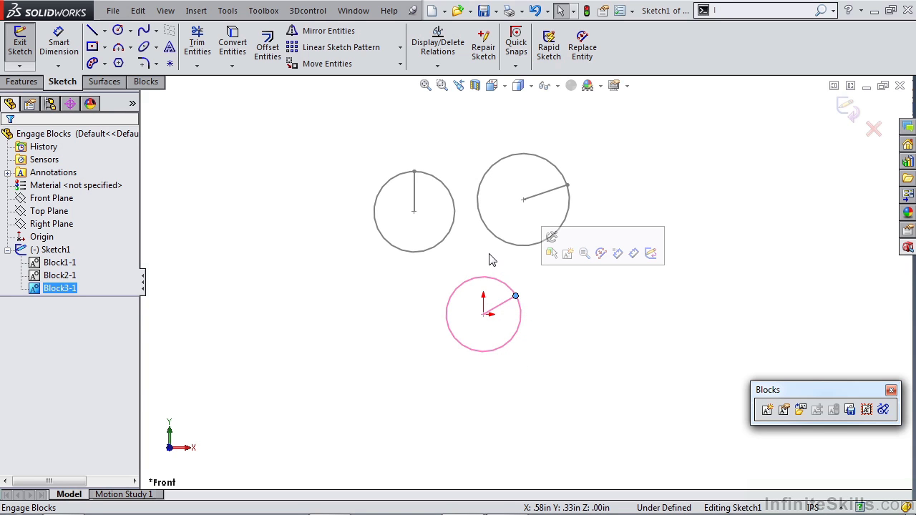
Step: Engage the left circle Block1-1 with the top-right circle Block2-1 and test by rotating
click(455, 216)
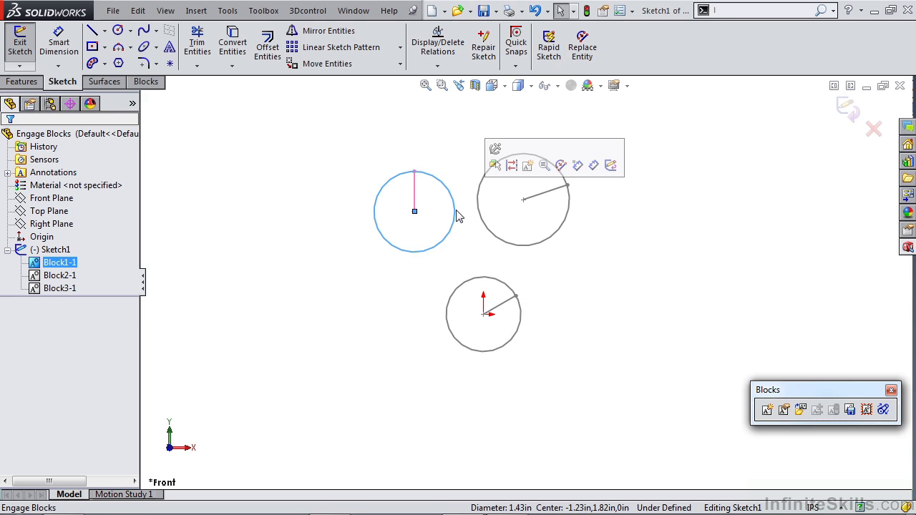
ctrl+click(479, 219)
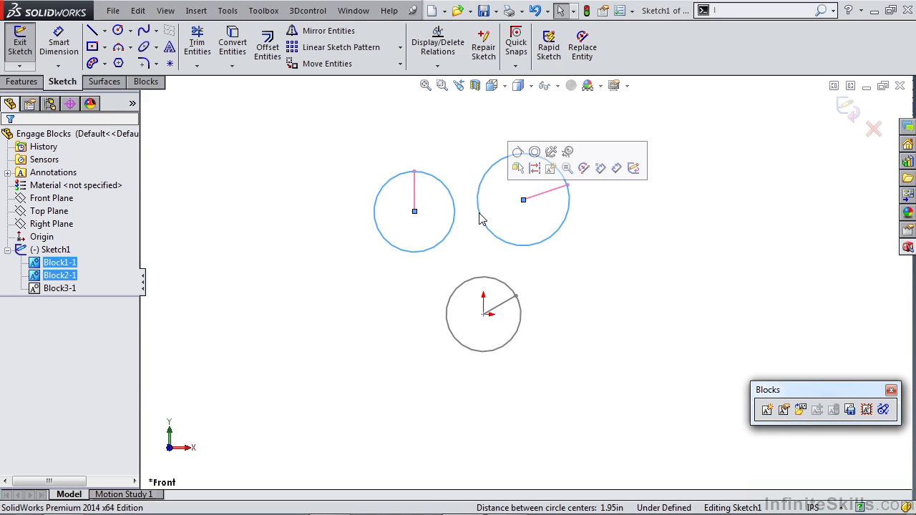
click(567, 153)
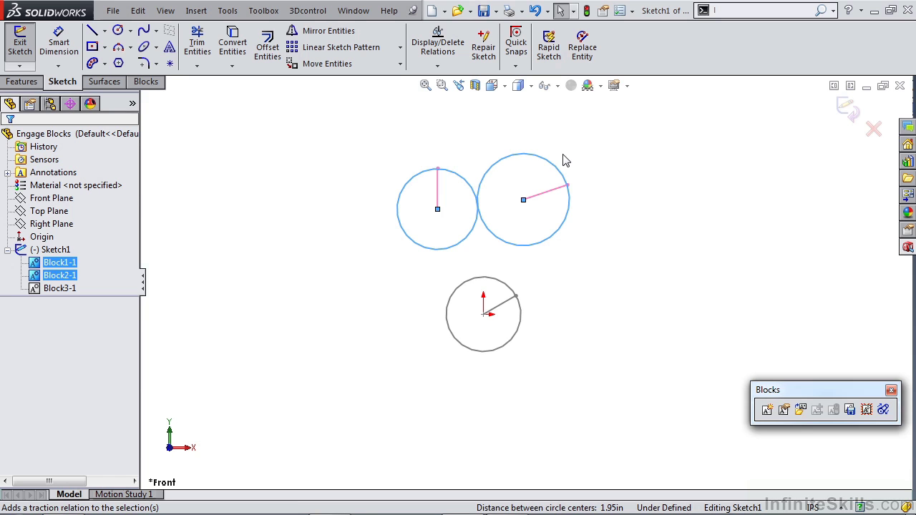
mouse_move(575, 204)
mouse_down()
mouse_move(570, 225)
mouse_move(546, 163)
mouse_move(560, 227)
mouse_move(544, 163)
mouse_move(568, 189)
mouse_up()
Step: Move Block1-1 against the bottom circle, engage it with Block3-1, and rotate Block2-1 to test
drag(433, 213, 440, 234)
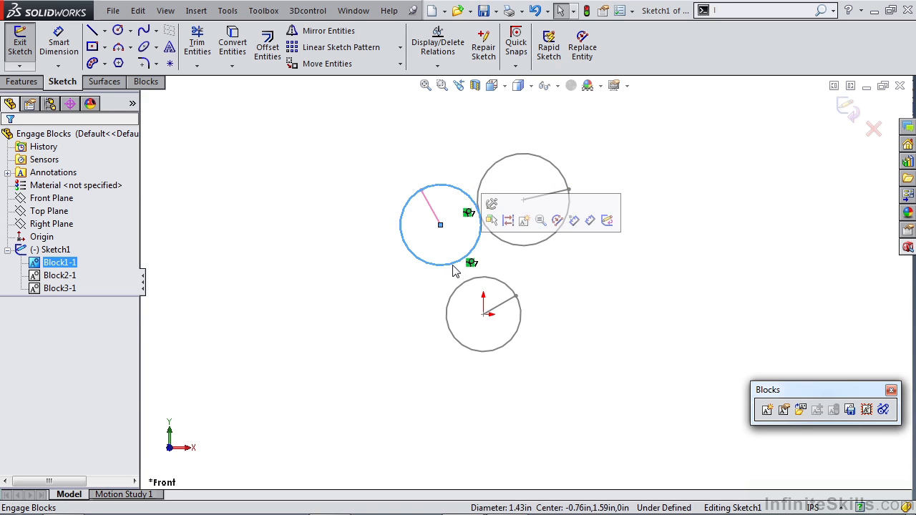
ctrl+click(462, 289)
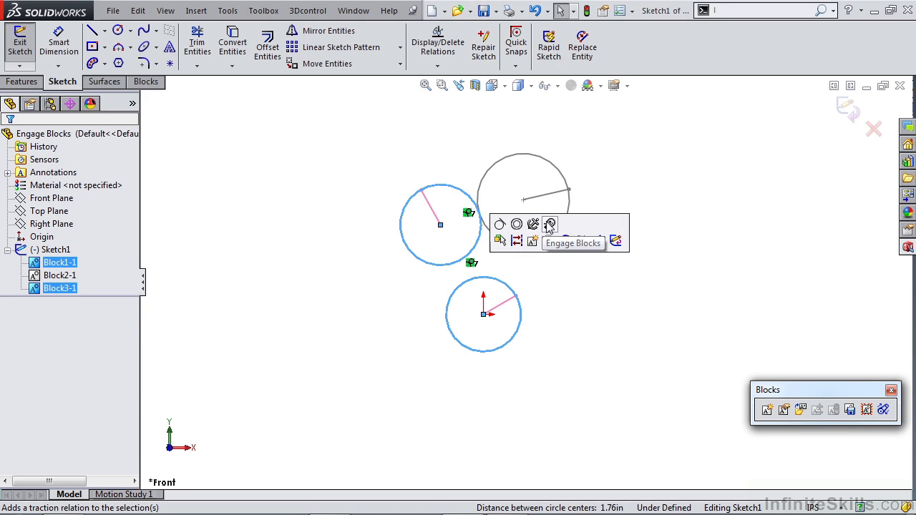
click(550, 227)
drag(560, 172, 578, 234)
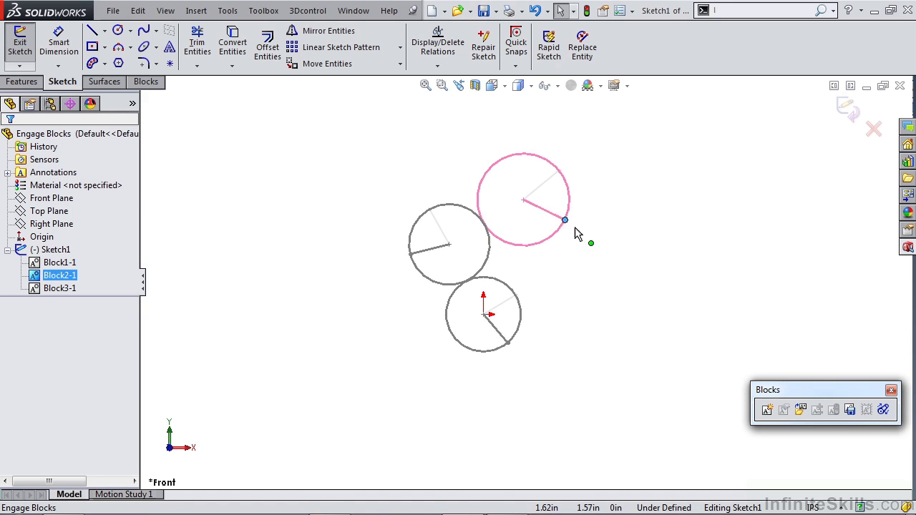
drag(477, 236, 570, 237)
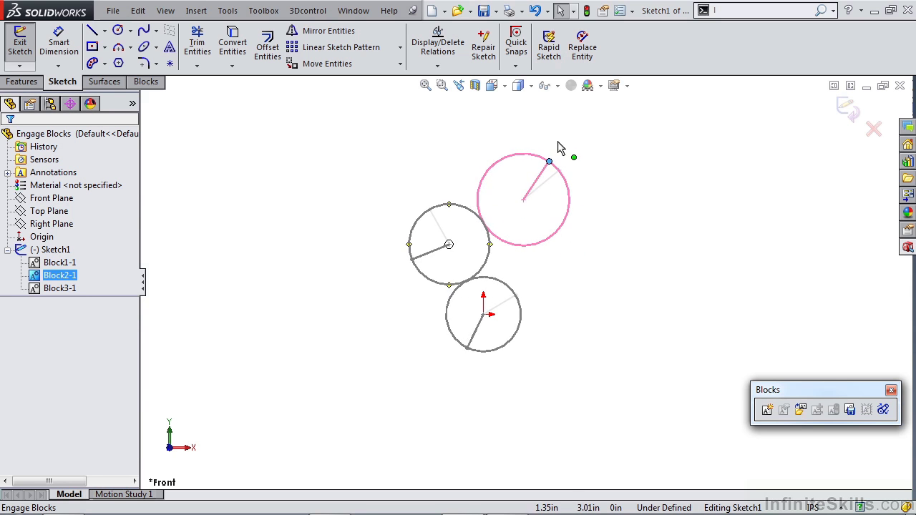
drag(560, 148, 558, 167)
Step: Draw a three-segment line linkage (horizontal, vertical, diagonal) to the right of the circles
click(571, 278)
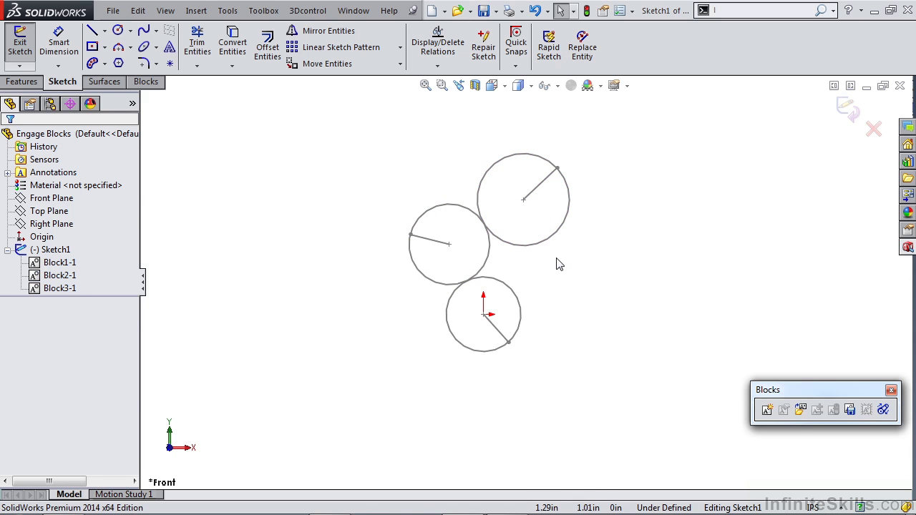
key(l)
click(570, 298)
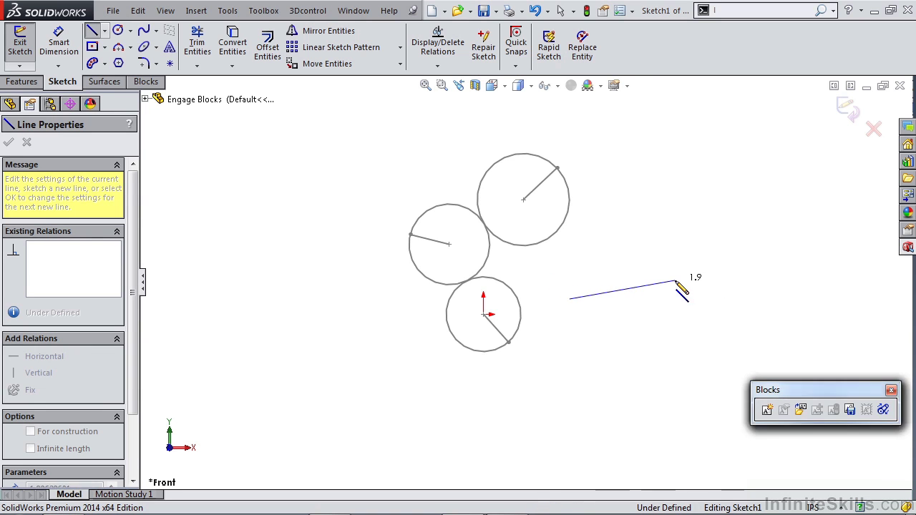
click(675, 280)
click(675, 366)
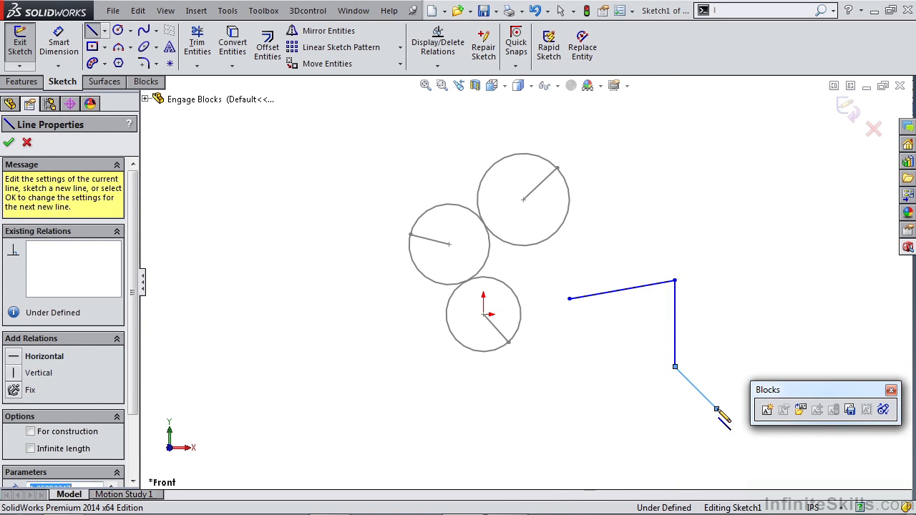
click(717, 409)
key(Escape)
Step: Convert each of the three linkage lines into blocks Block4-1, Block5-1 and Block6-1
click(695, 393)
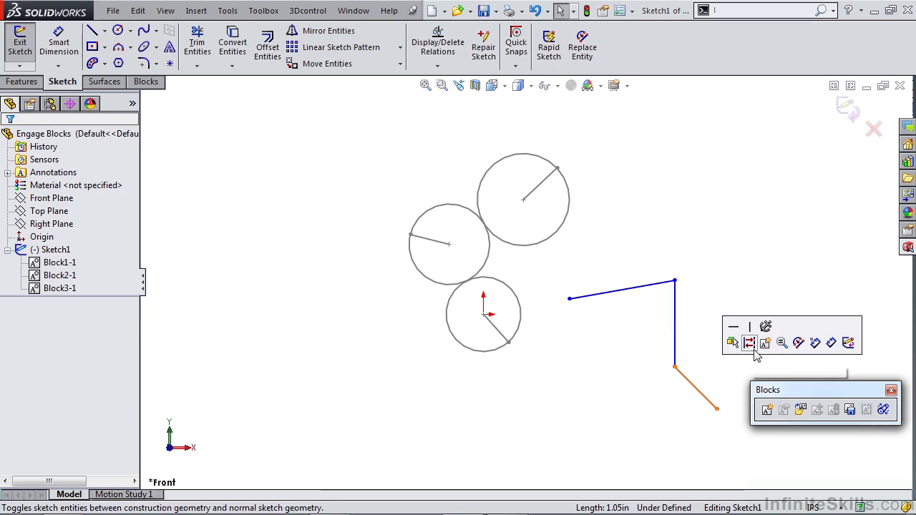
click(767, 350)
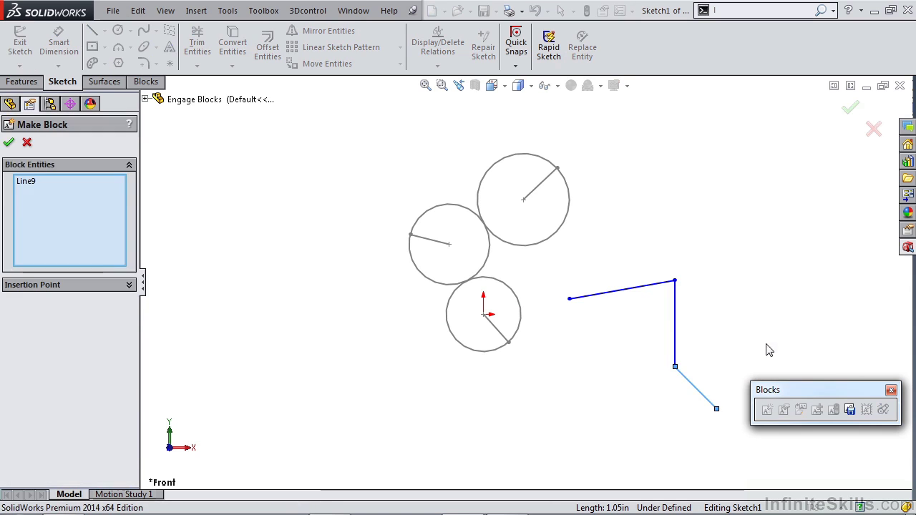
click(850, 107)
click(685, 307)
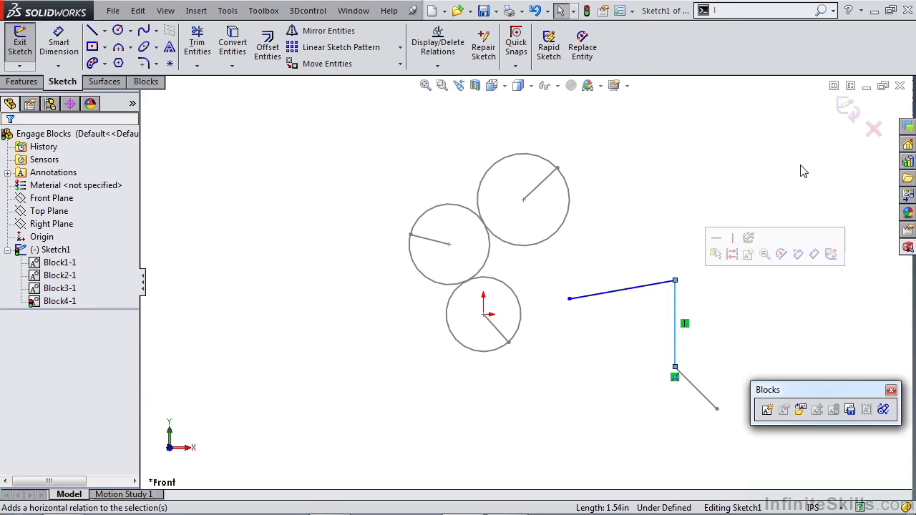
click(751, 252)
click(850, 107)
click(631, 289)
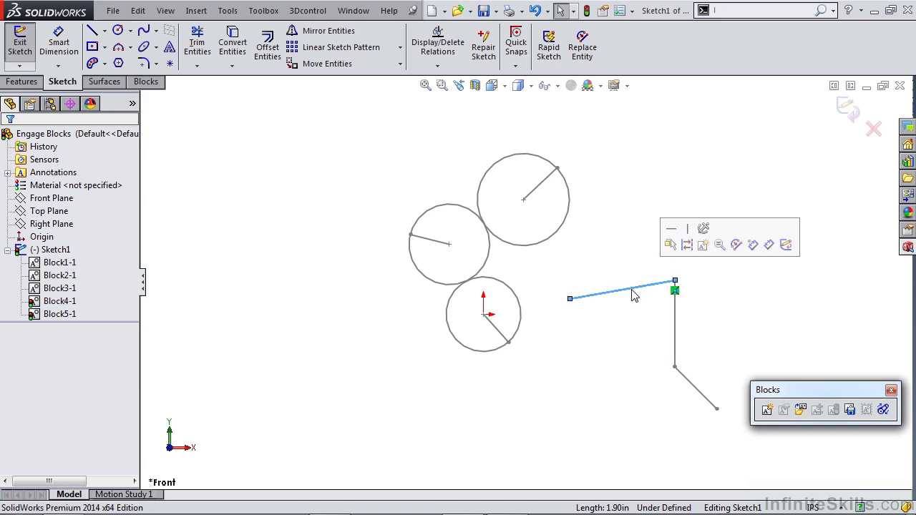
click(710, 241)
click(850, 107)
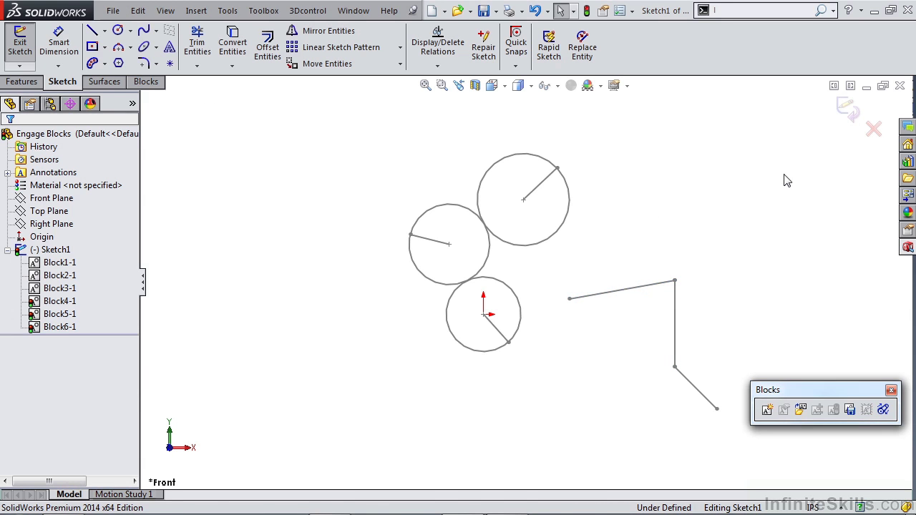
Step: Attach the linkage end to the lower circle's radius end, swing the lowest line down, and test
drag(579, 301, 511, 348)
drag(717, 408, 610, 433)
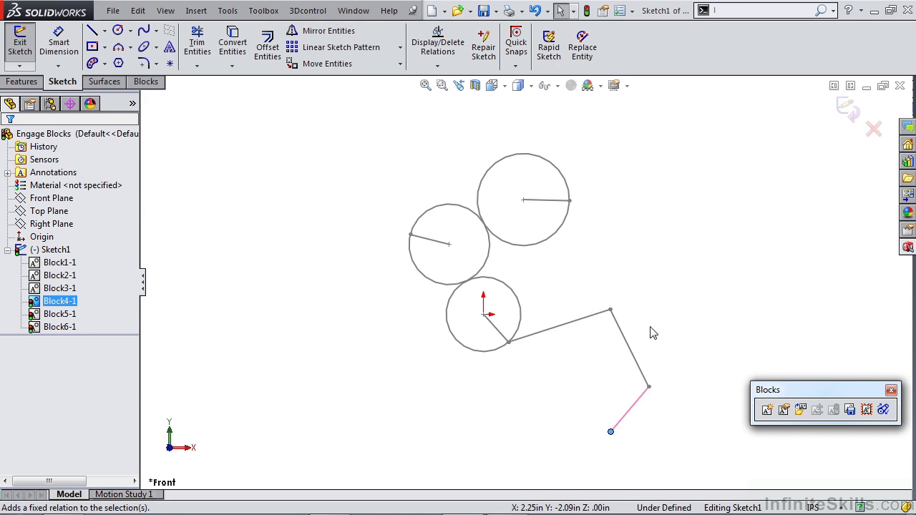
click(585, 239)
drag(569, 201, 561, 226)
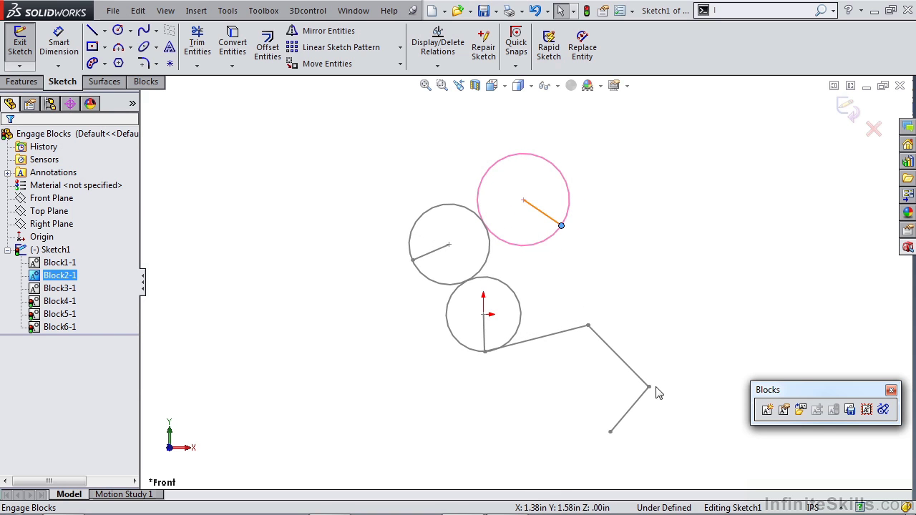
Step: Reposition the lowest link's free endpoint and rotate the upper circle to drive the linkage
click(632, 409)
key(Escape)
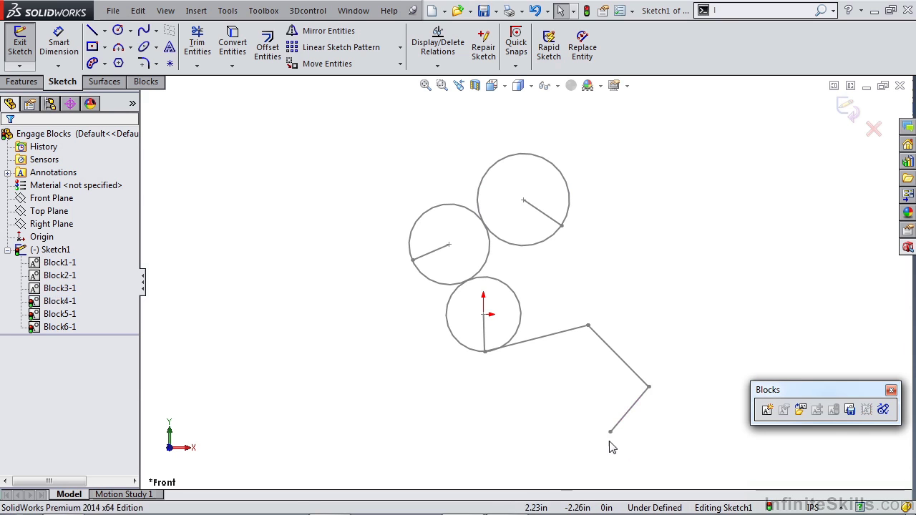
drag(611, 434, 590, 429)
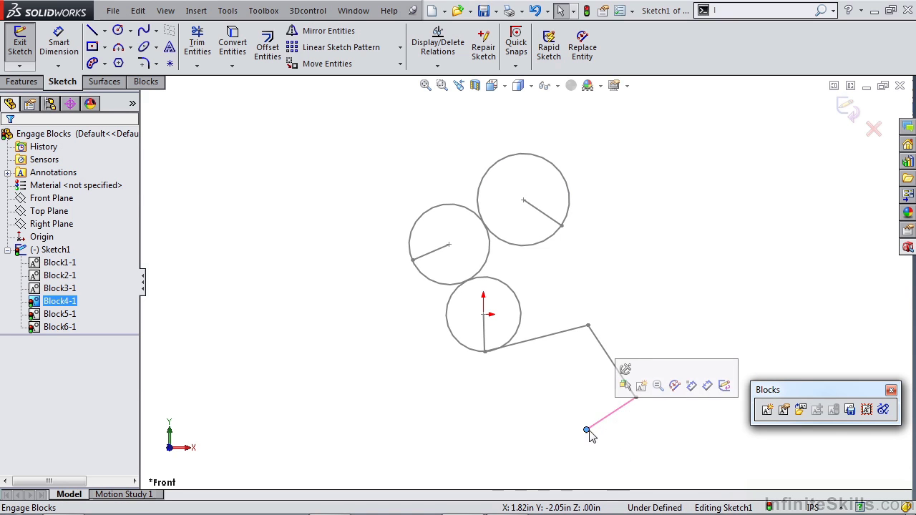
key(Escape)
mouse_move(561, 226)
mouse_down()
mouse_move(540, 150)
mouse_move(511, 154)
mouse_move(555, 255)
mouse_move(507, 248)
mouse_move(550, 251)
mouse_move(547, 159)
mouse_move(487, 188)
mouse_move(556, 196)
mouse_move(497, 241)
mouse_move(579, 224)
mouse_move(510, 158)
mouse_move(556, 200)
mouse_move(547, 218)
mouse_move(555, 210)
mouse_up()
Step: Draw a horizontal reference line below the circles
click(545, 312)
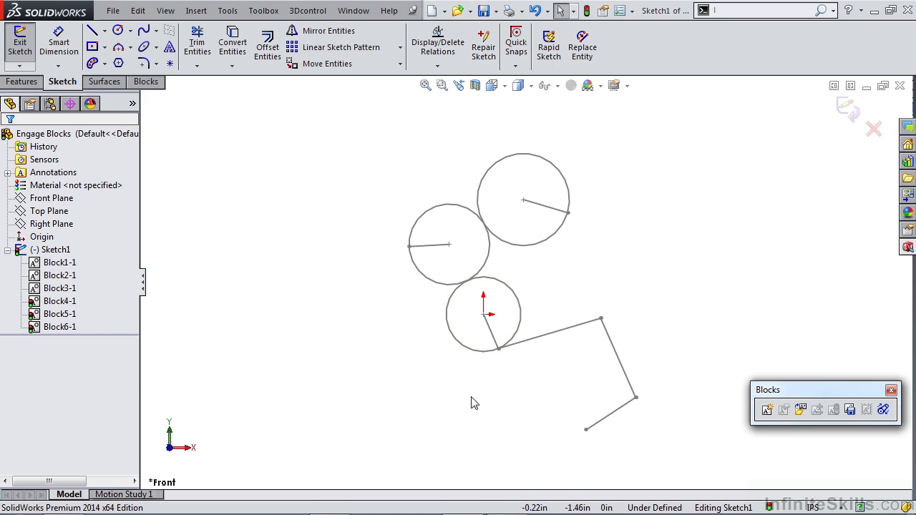
key(l)
click(371, 416)
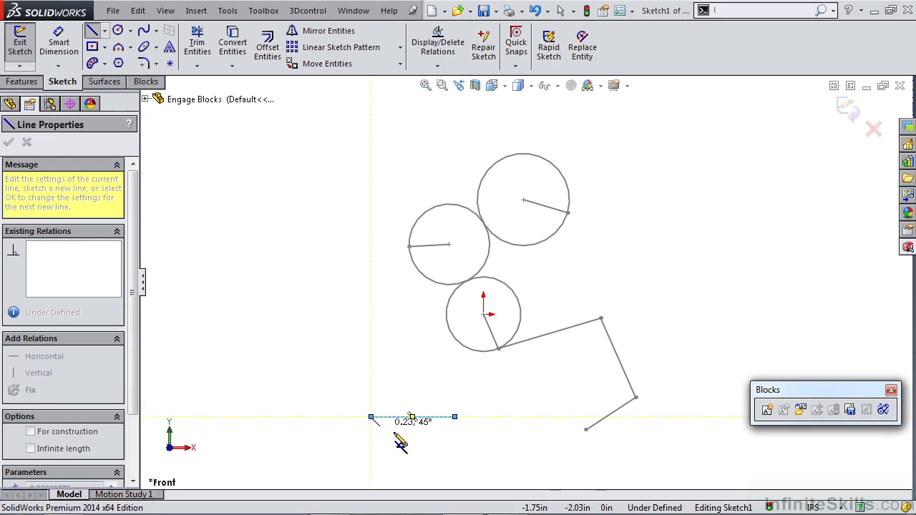
click(455, 416)
key(Escape)
click(505, 415)
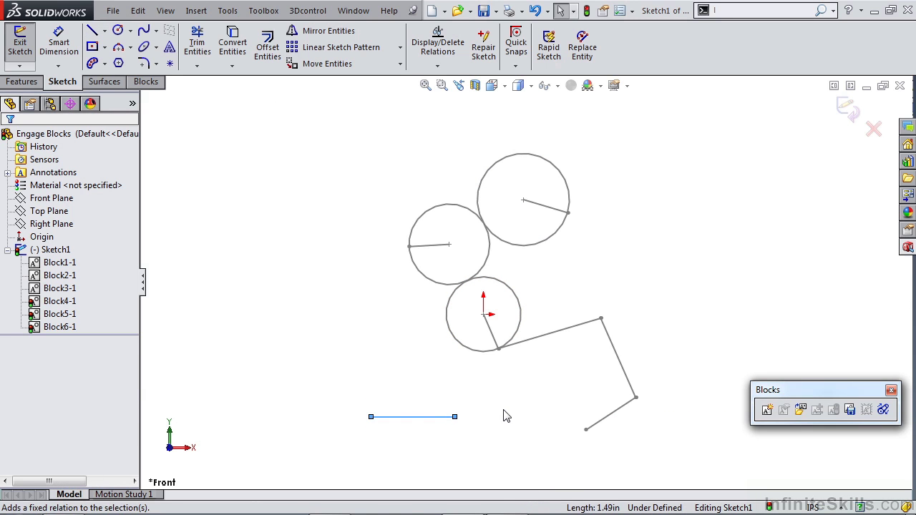
Step: Add a 66.80° angle dimension between the reference line and the lower circle's radius line
key(s)
click(543, 423)
click(419, 416)
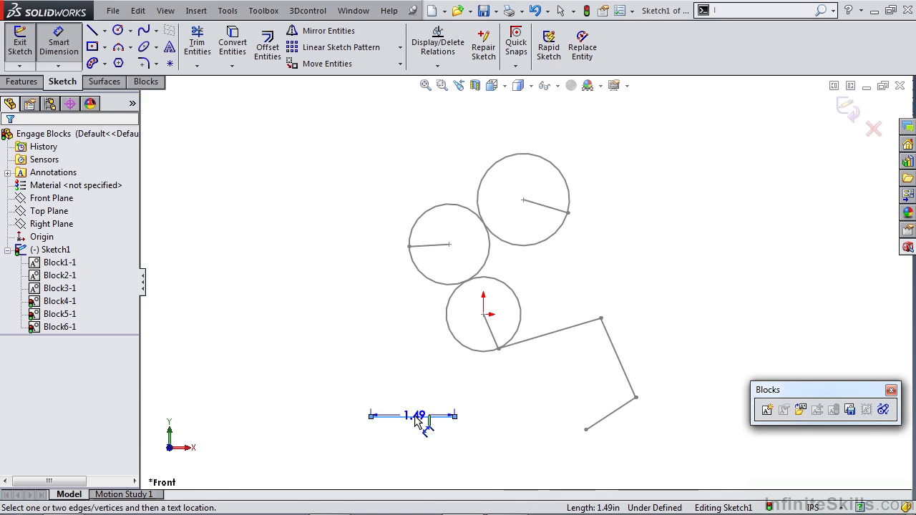
click(493, 331)
click(438, 371)
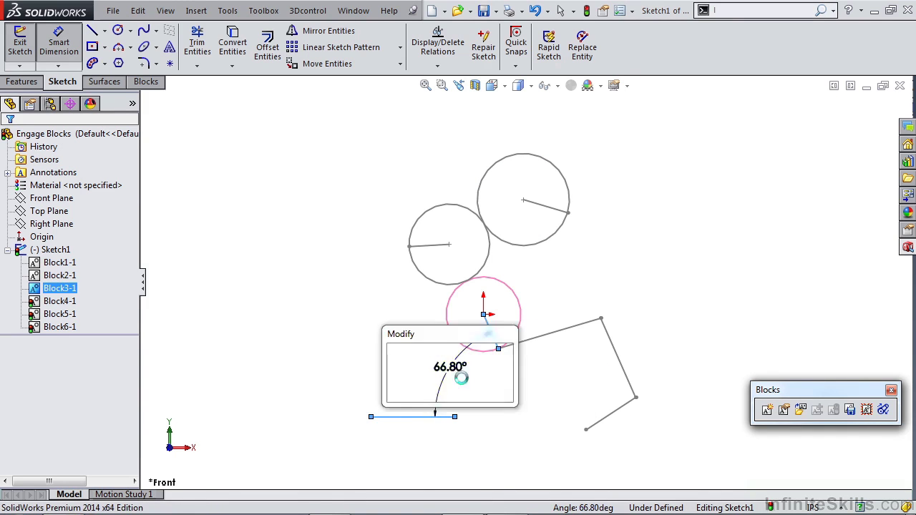
click(394, 351)
key(Escape)
right_click(458, 378)
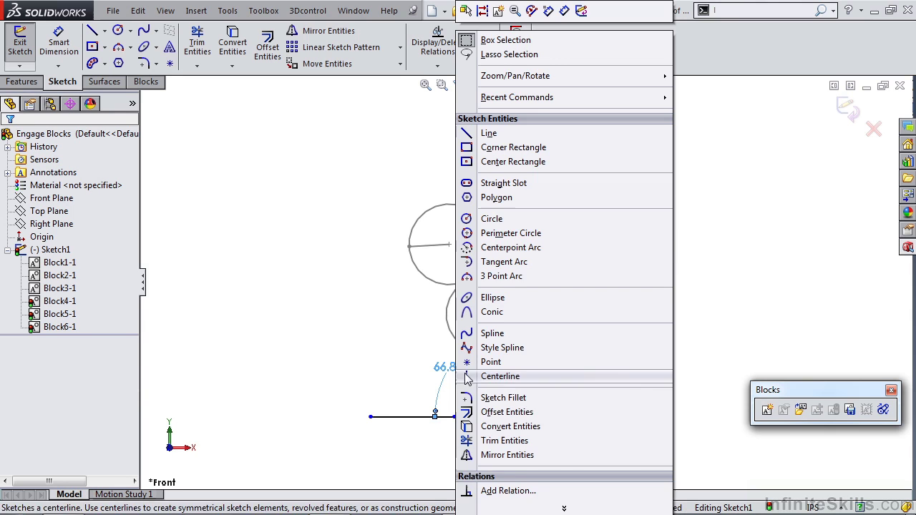
Step: Make the angle dimension driven and rotate Block2-1 until it reads 274.57°
mouse_move(576, 510)
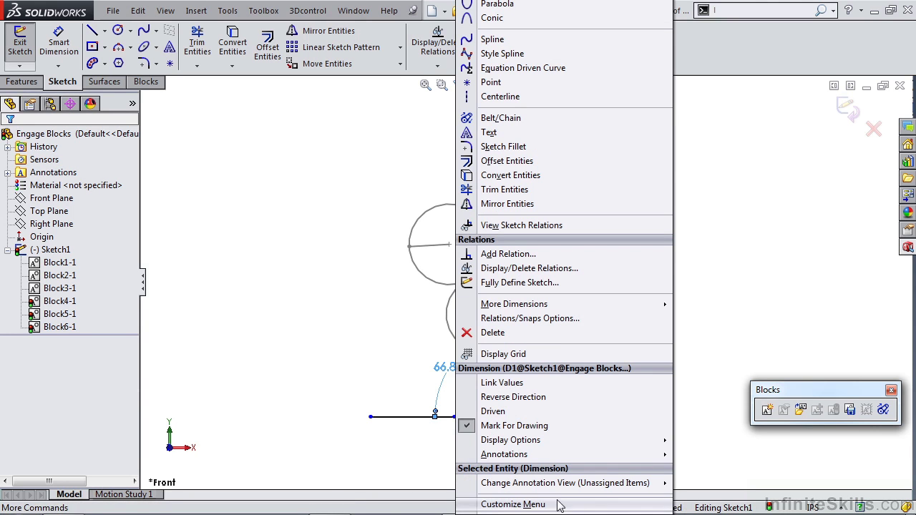
click(501, 413)
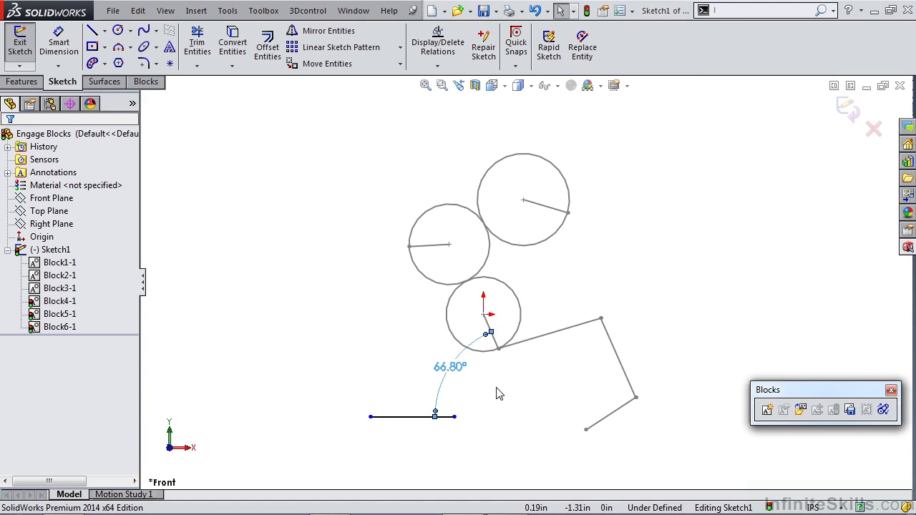
click(505, 391)
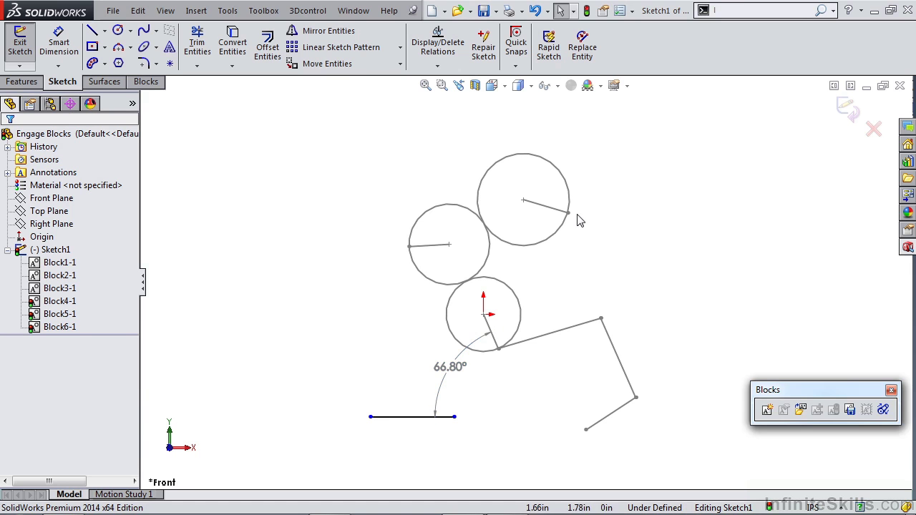
drag(570, 214, 474, 225)
click(556, 291)
scroll(558, 293, up, 2)
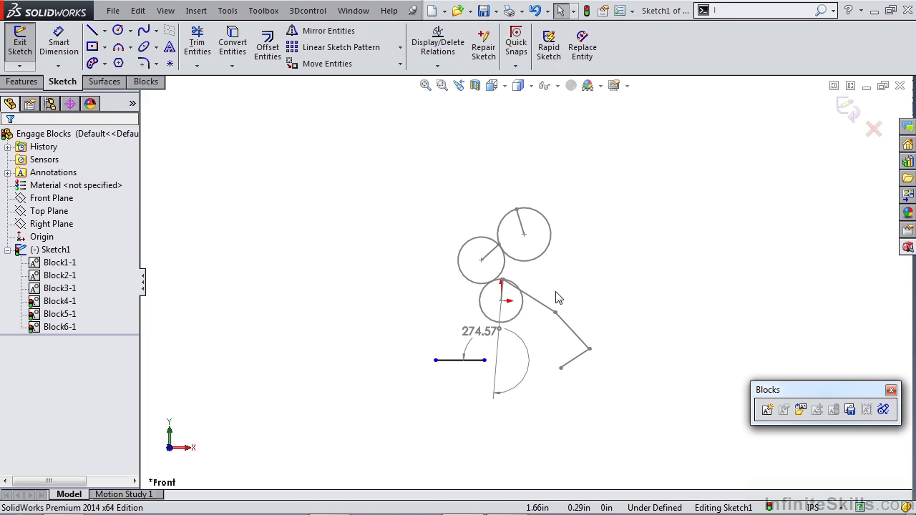
scroll(543, 292, down, 1)
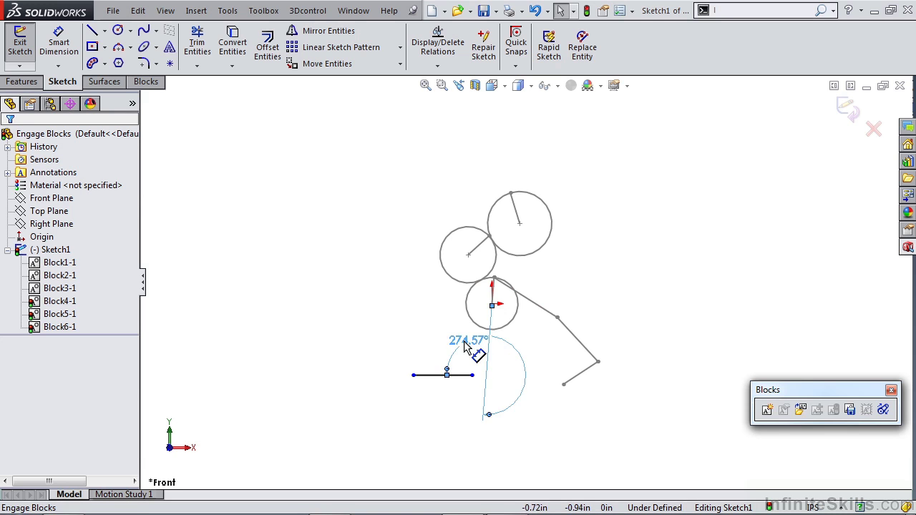
Step: Delete the reference line, angle dimension and the three linkage blocks
key(Escape)
key(Delete)
scroll(518, 333, down, 2)
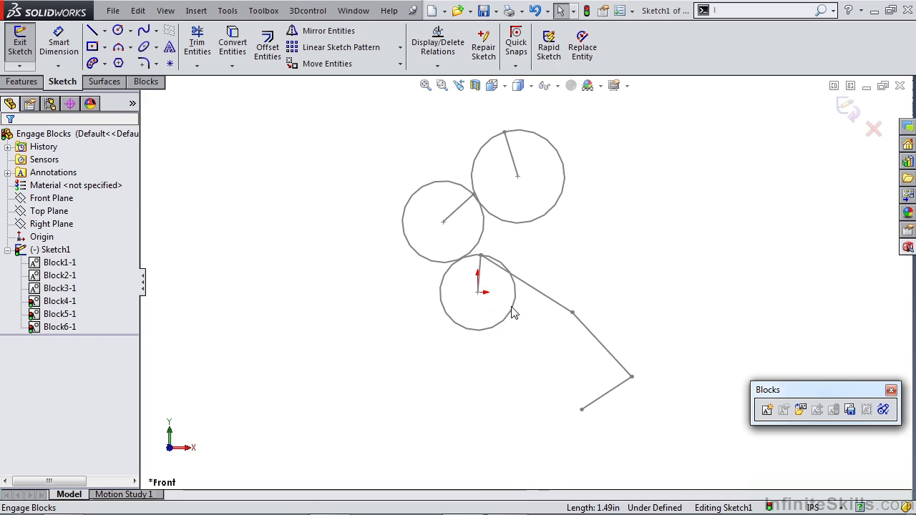
click(487, 261)
key(Delete)
click(583, 325)
key(Delete)
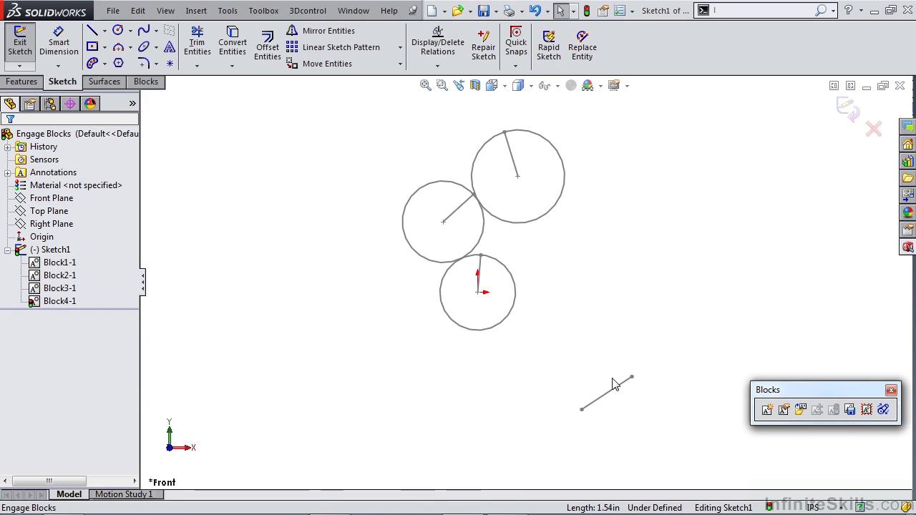
click(618, 390)
key(Delete)
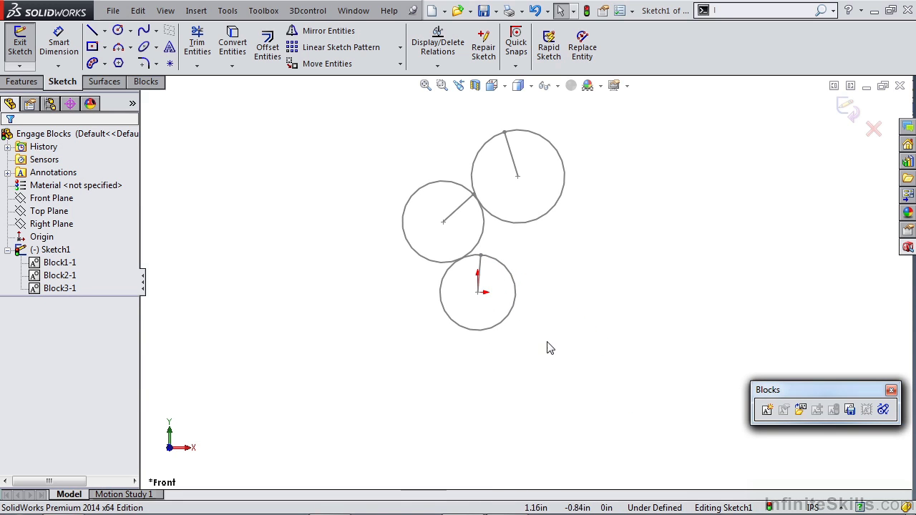
Step: Draw a long thin closed rectangle below the circles and select its four edges
key(l)
click(403, 358)
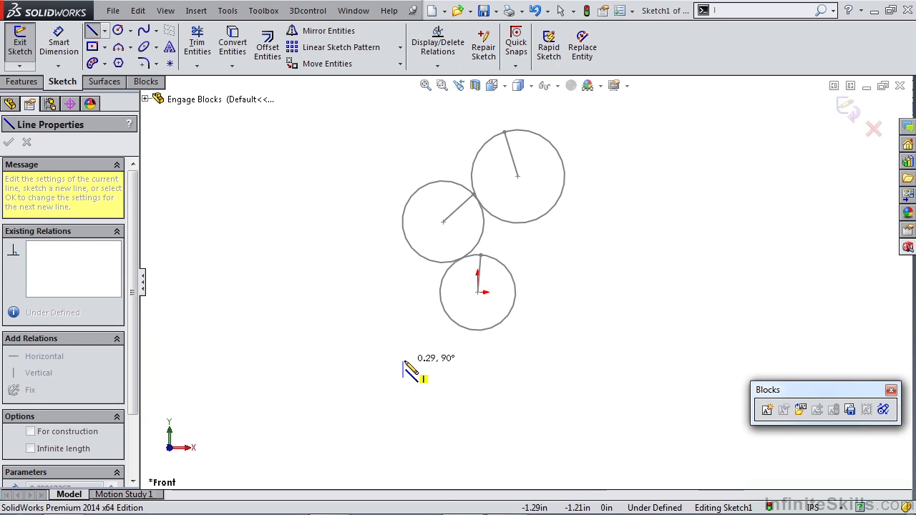
click(577, 359)
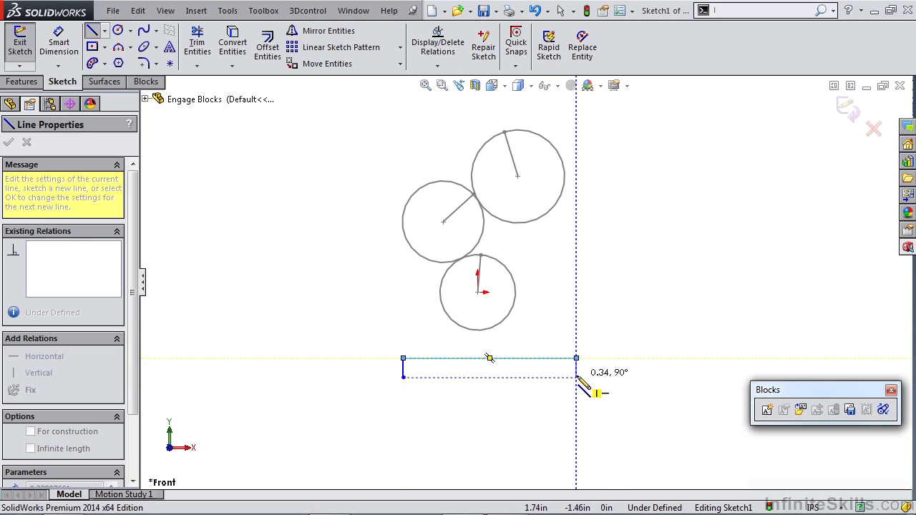
click(576, 377)
click(403, 377)
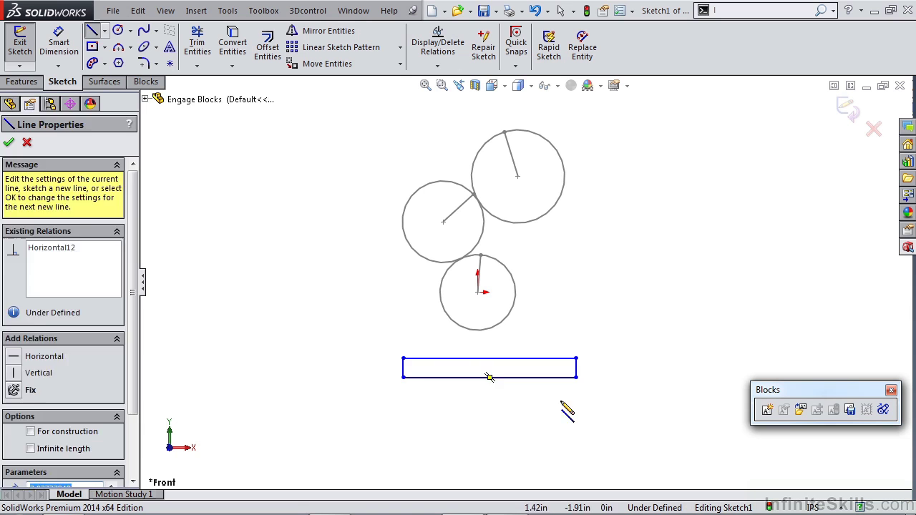
key(Escape)
drag(598, 393, 379, 349)
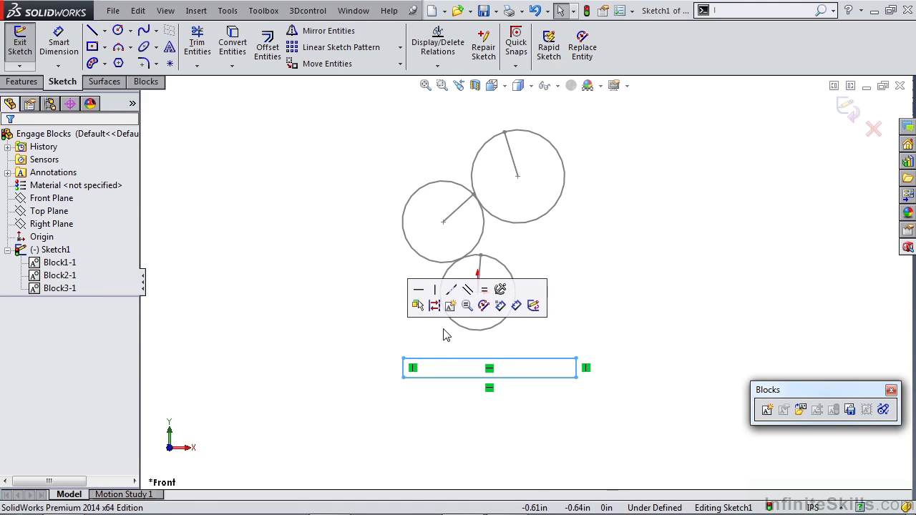
Step: Make the rectangle block Block7-1 and constrain its edge horizontal
click(450, 306)
click(12, 141)
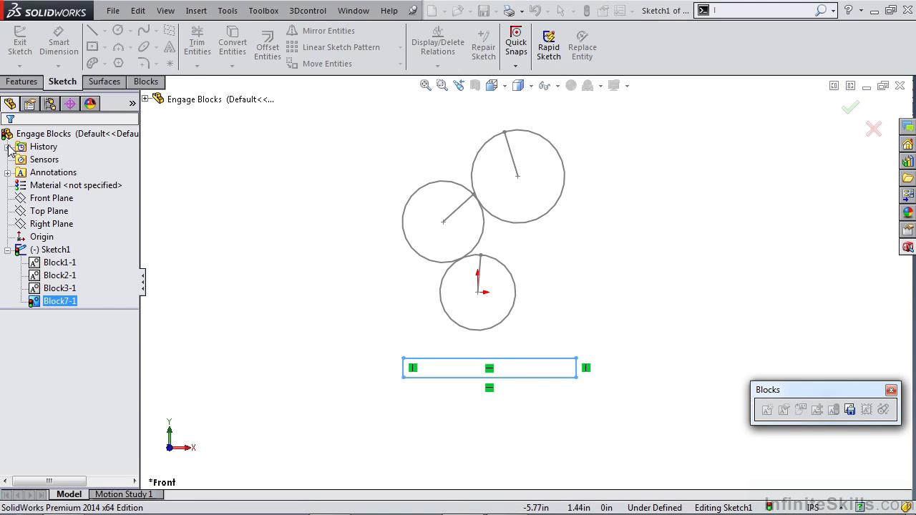
click(509, 378)
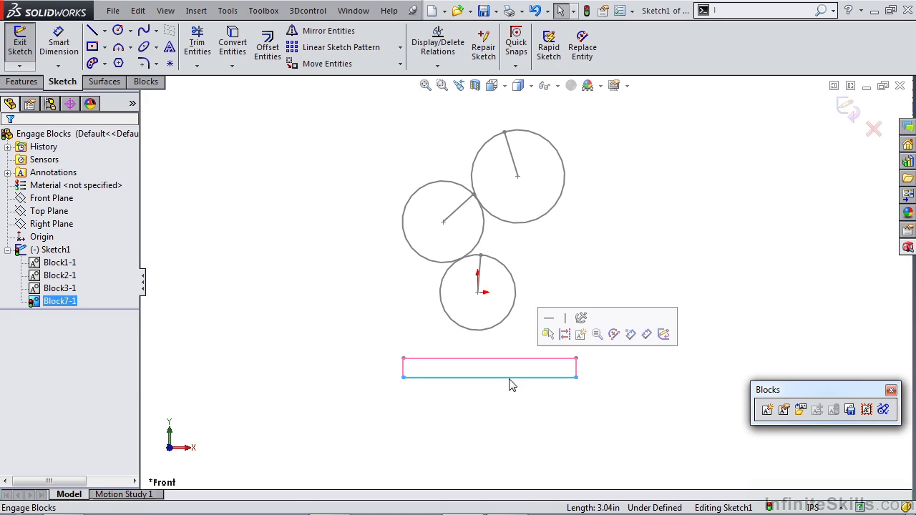
click(551, 318)
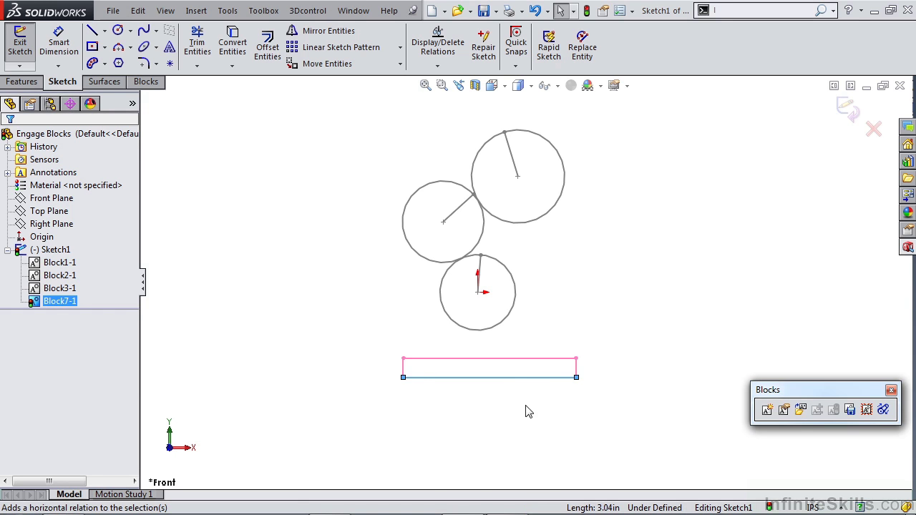
Step: Make the rack tangent to the bottom circle Block3-1 and engage the two blocks
ctrl+click(482, 331)
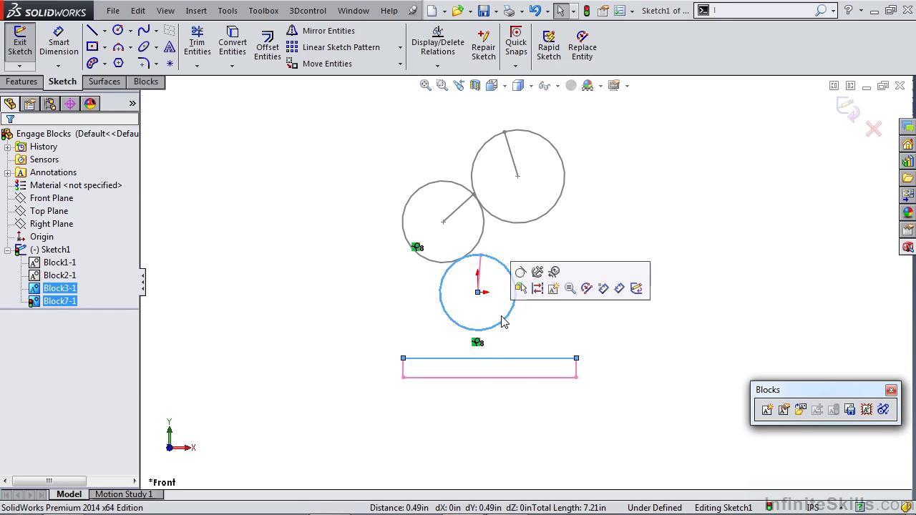
click(520, 273)
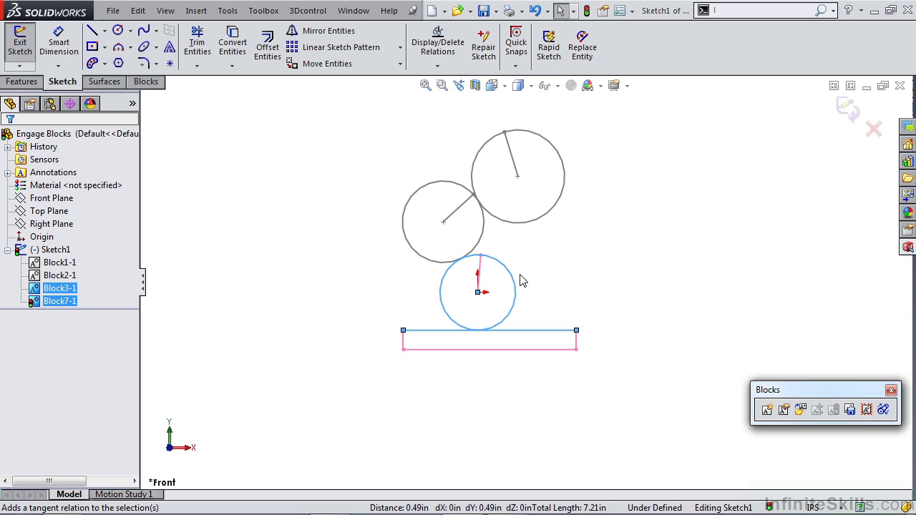
click(508, 320)
ctrl+click(526, 334)
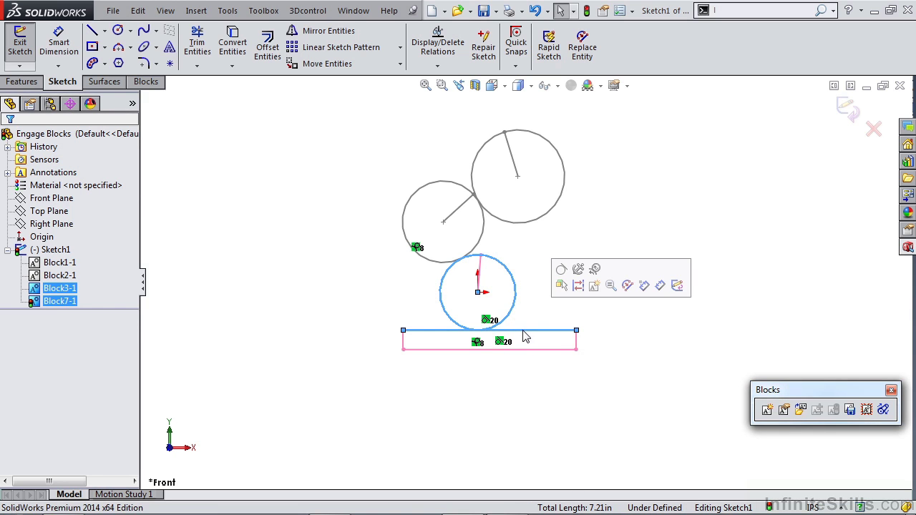
click(596, 269)
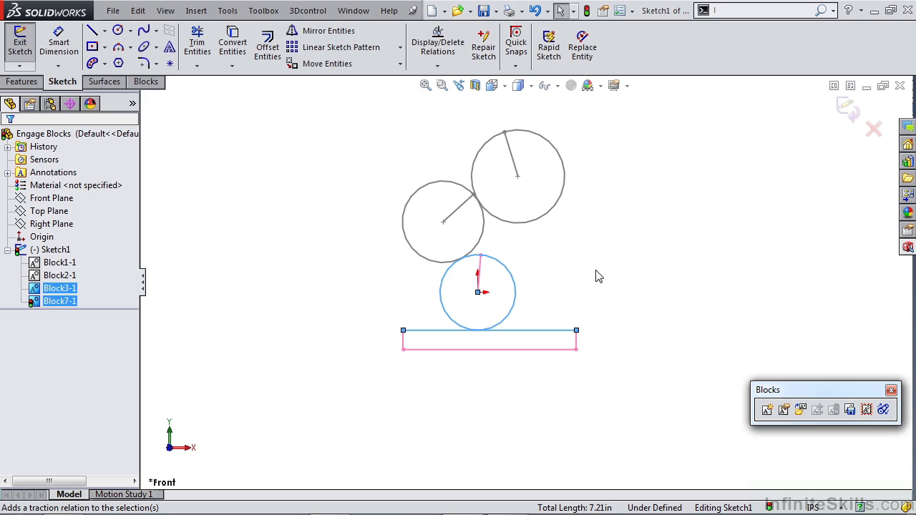
Step: Rotate Block2-1's radius point so the gears turn and the rack slides right
key(Escape)
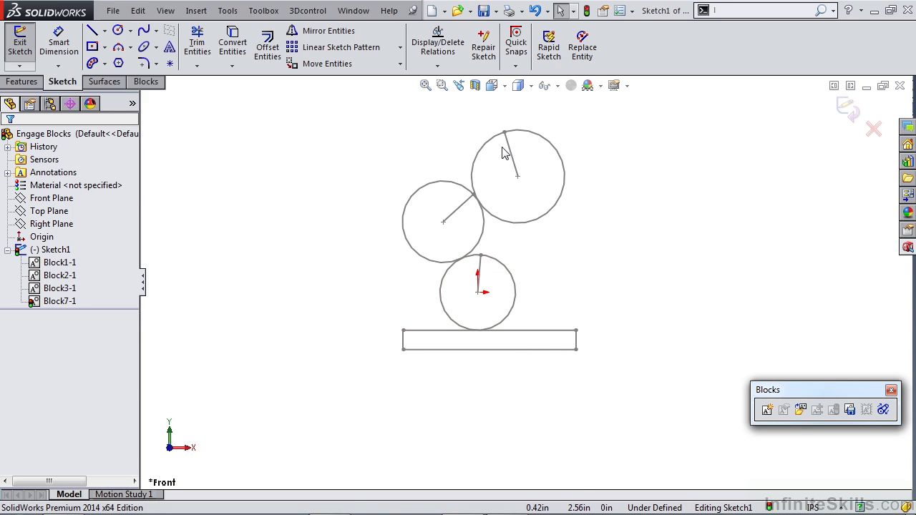
drag(506, 139, 485, 142)
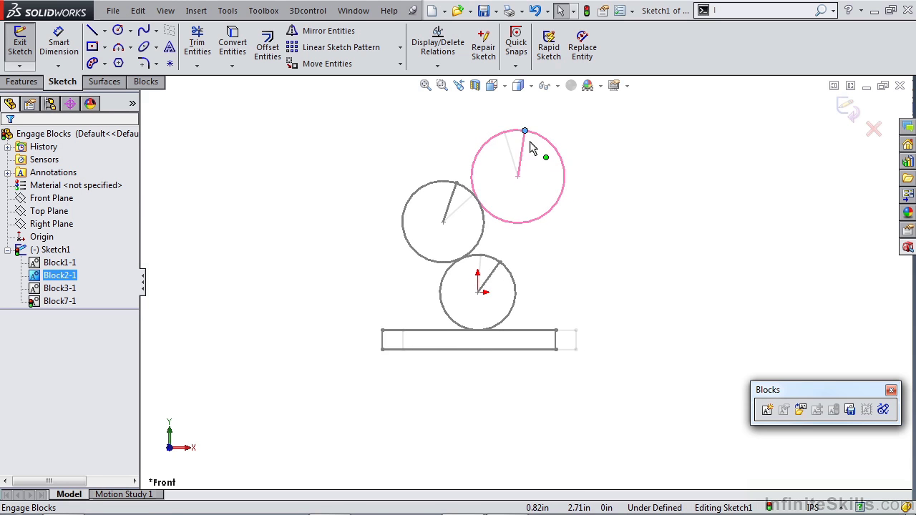
drag(531, 148, 523, 131)
Step: Dimension the upper-left circle block to 1.75 in diameter, then drag the top circle to test the linkage
double_click(438, 188)
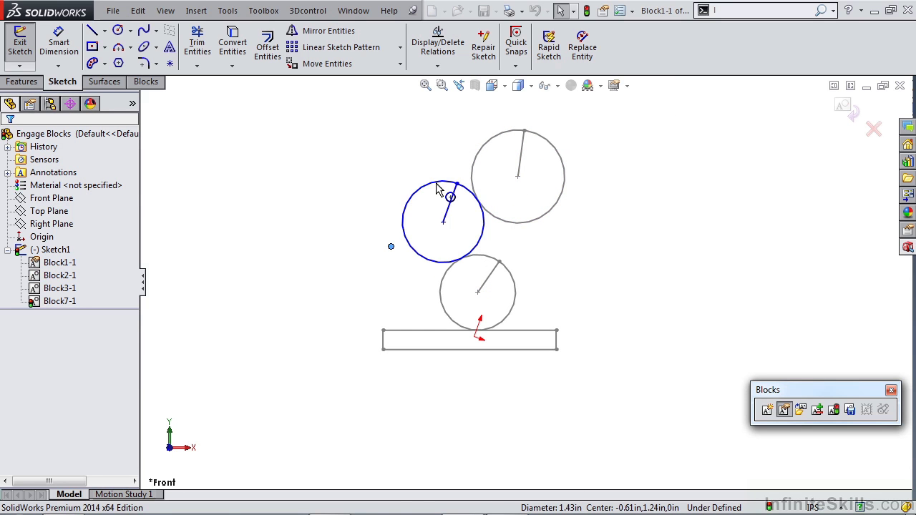
key(s)
click(484, 218)
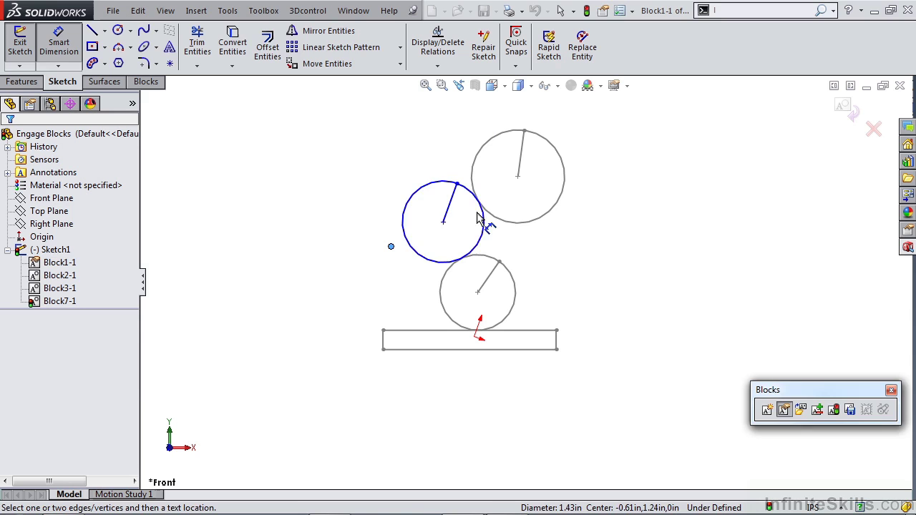
click(481, 219)
click(476, 234)
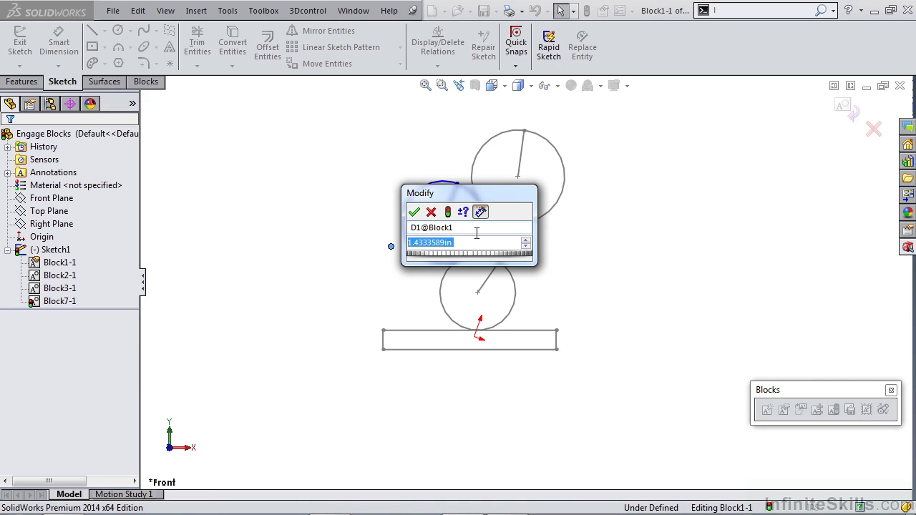
text(1.75)
key(Return)
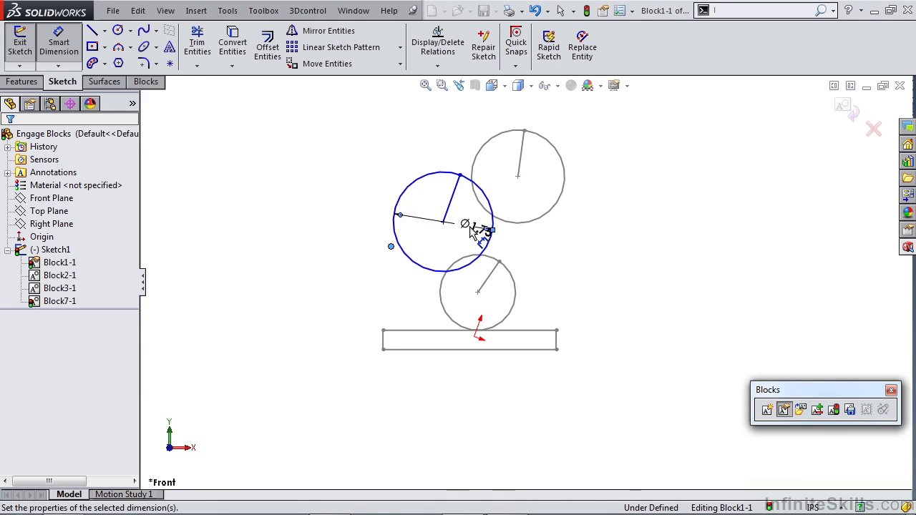
click(847, 108)
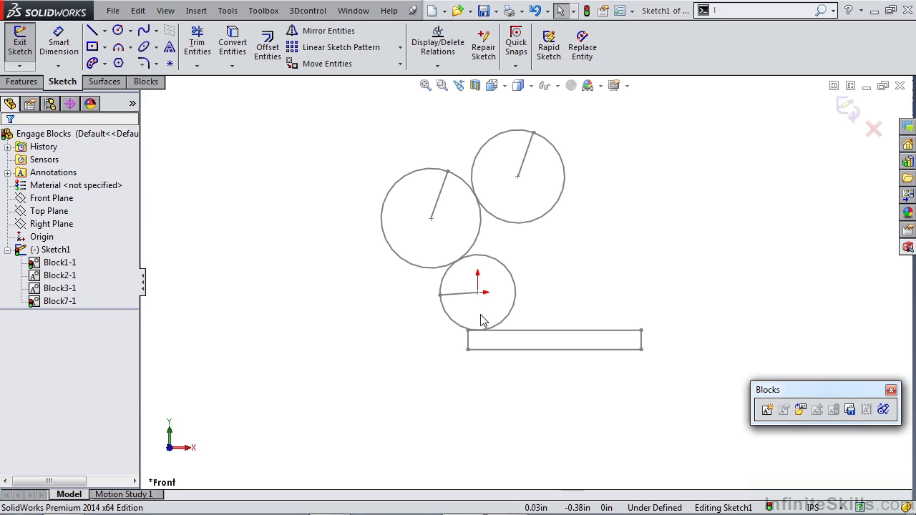
drag(535, 136, 533, 203)
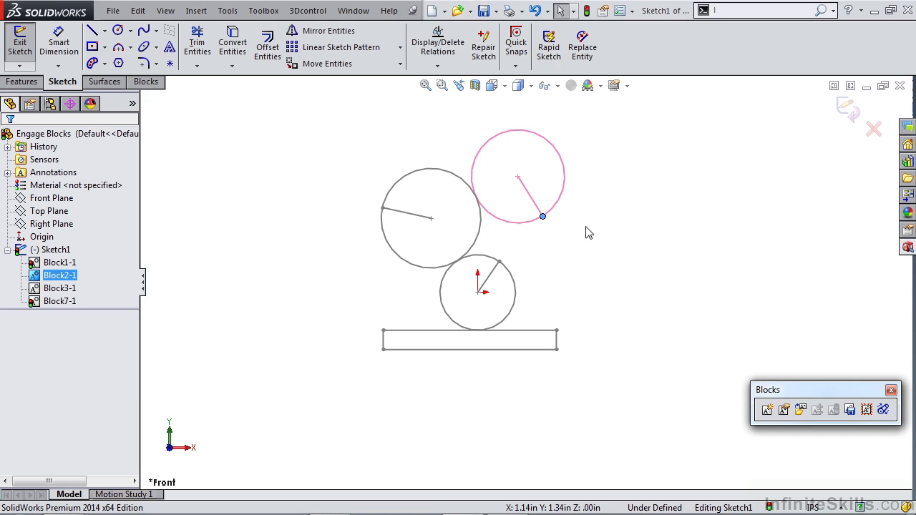
Step: Boss-extrude the circle regions and the rack rectangle 0.10 in as Boss-Extrude1
click(852, 112)
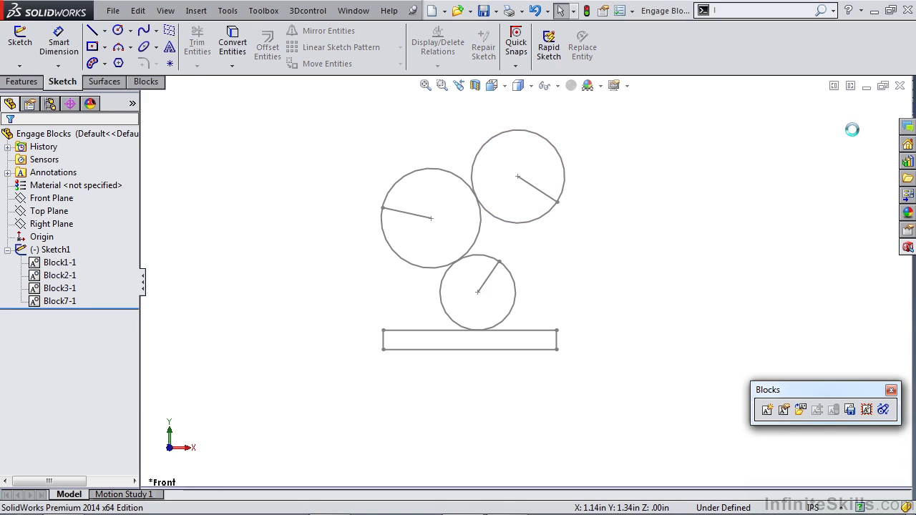
click(21, 81)
click(26, 46)
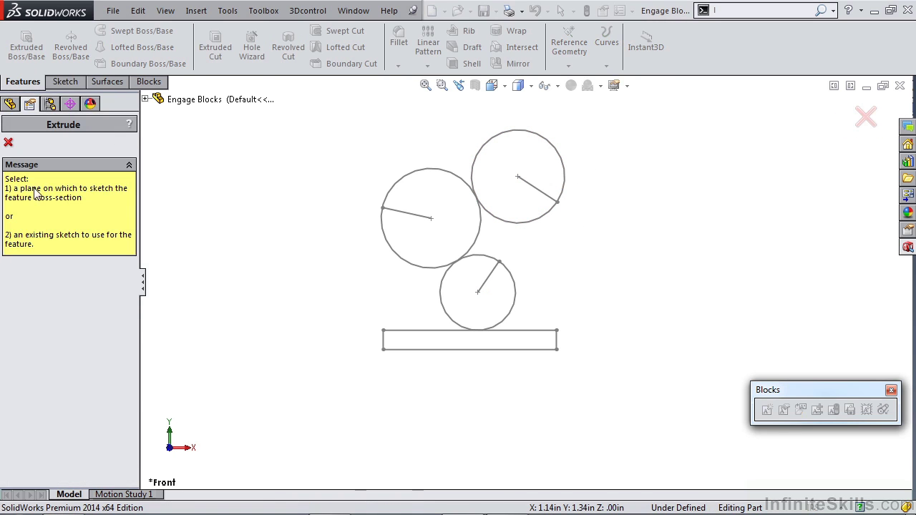
click(541, 142)
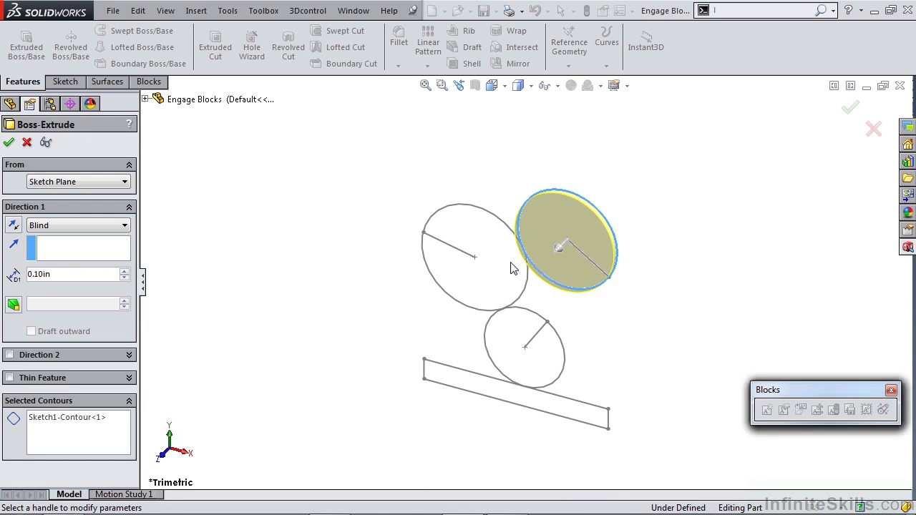
click(509, 302)
click(515, 376)
click(516, 393)
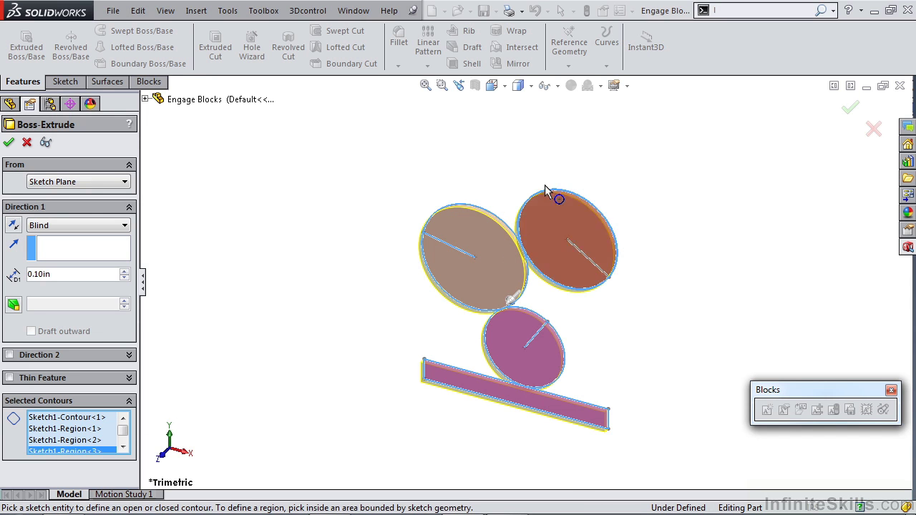
click(587, 213)
click(8, 142)
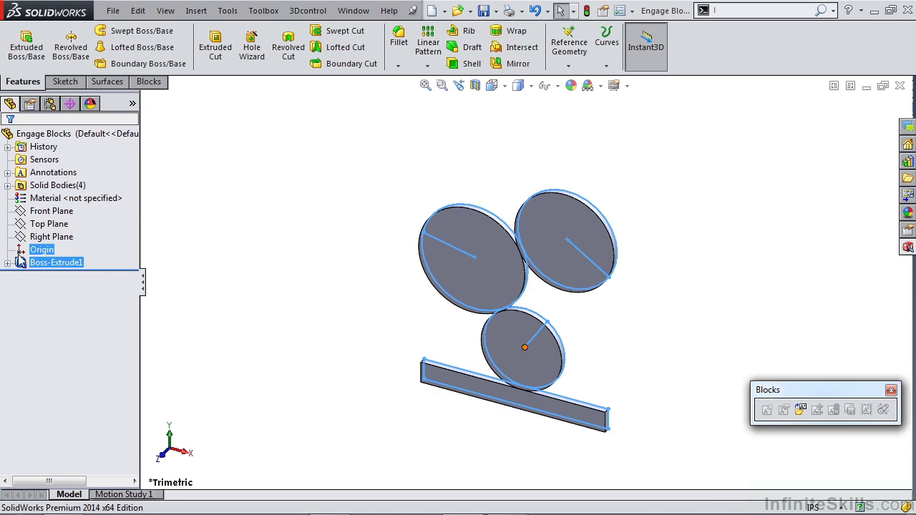
Step: Reopen Sketch1 under Boss-Extrude1 for editing
click(7, 263)
click(59, 275)
click(43, 236)
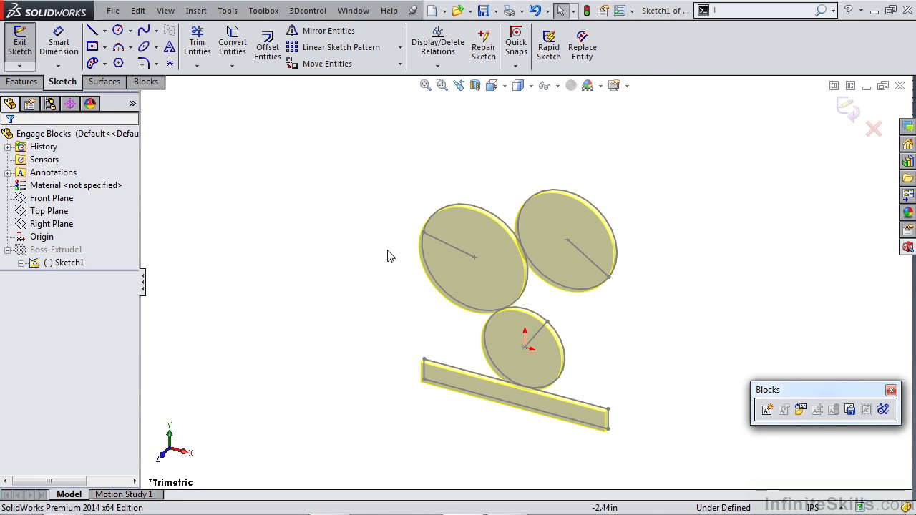
Step: Change the upper-left circle block's diameter to 1.5 in and rebuild, checking Boss-Extrude1's bodies
double_click(501, 225)
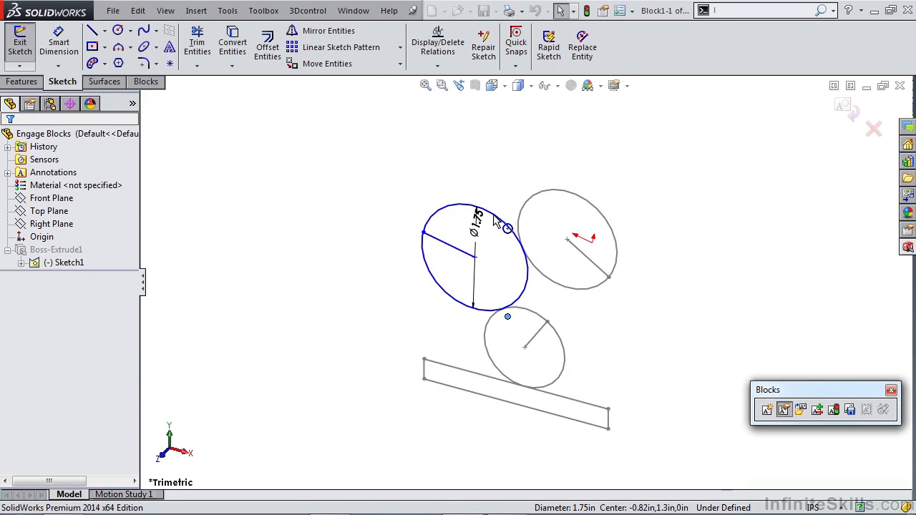
click(489, 233)
text(1.5)
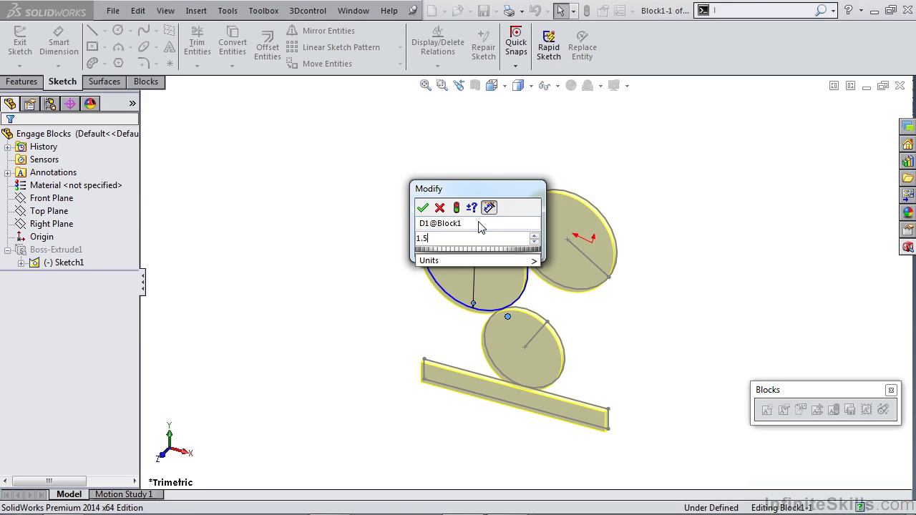
key(Return)
click(846, 108)
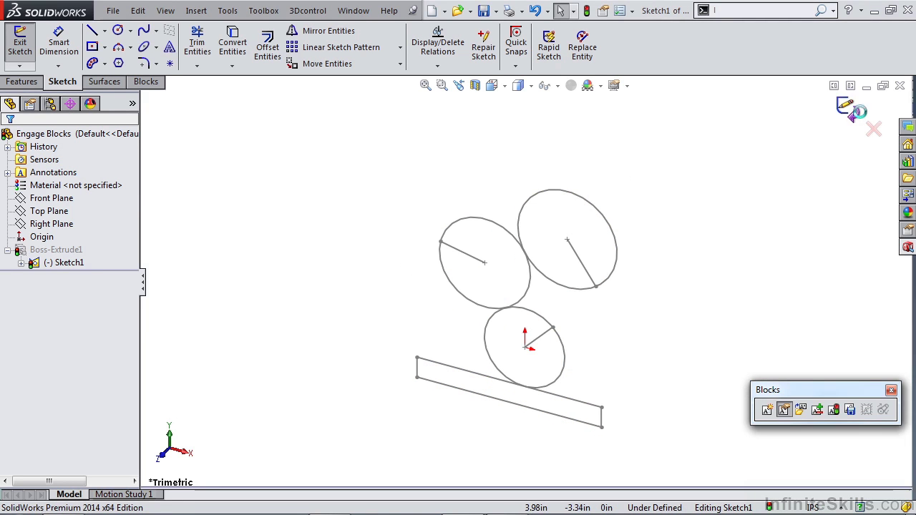
click(847, 107)
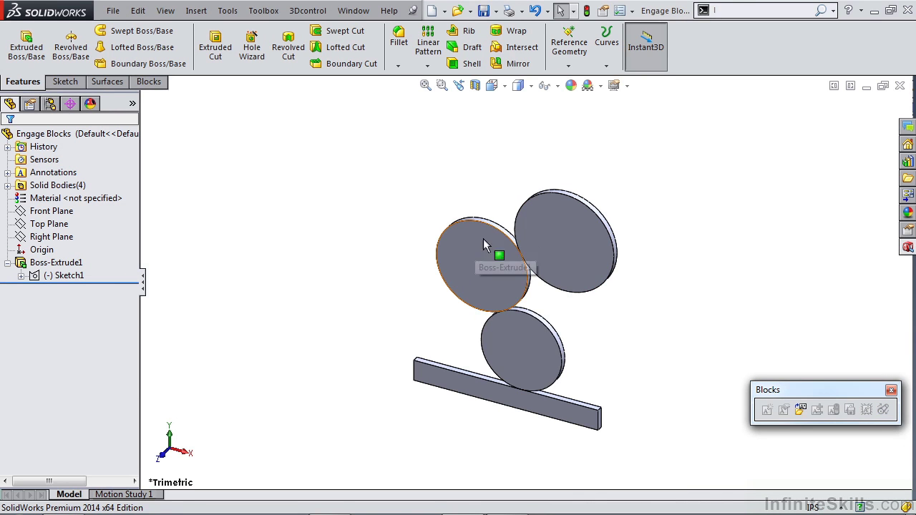
click(56, 262)
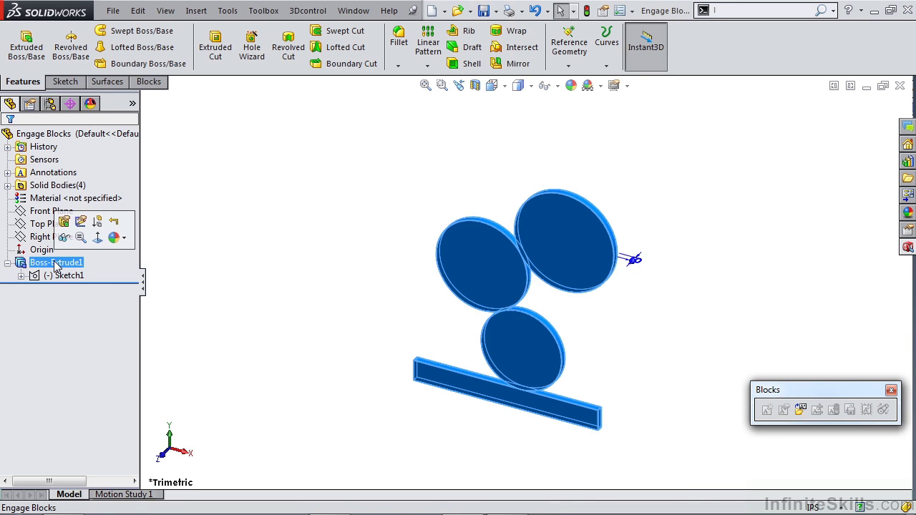
click(272, 296)
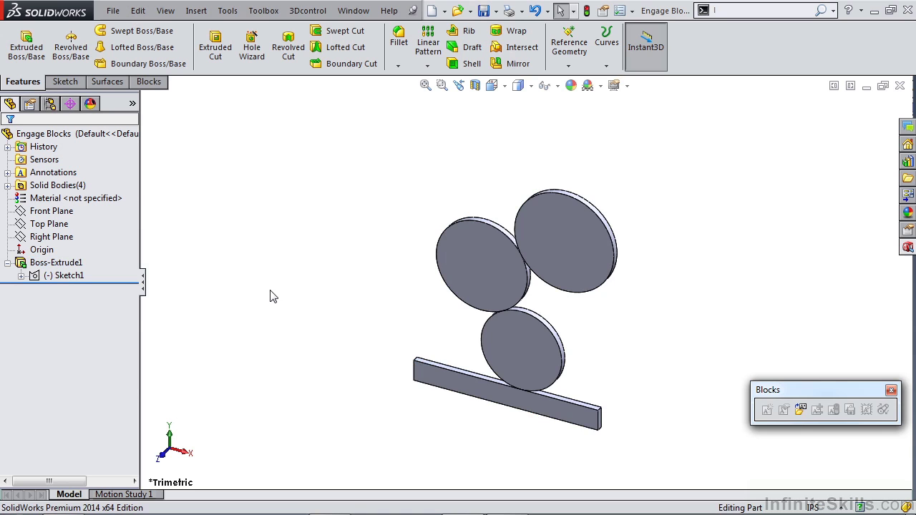